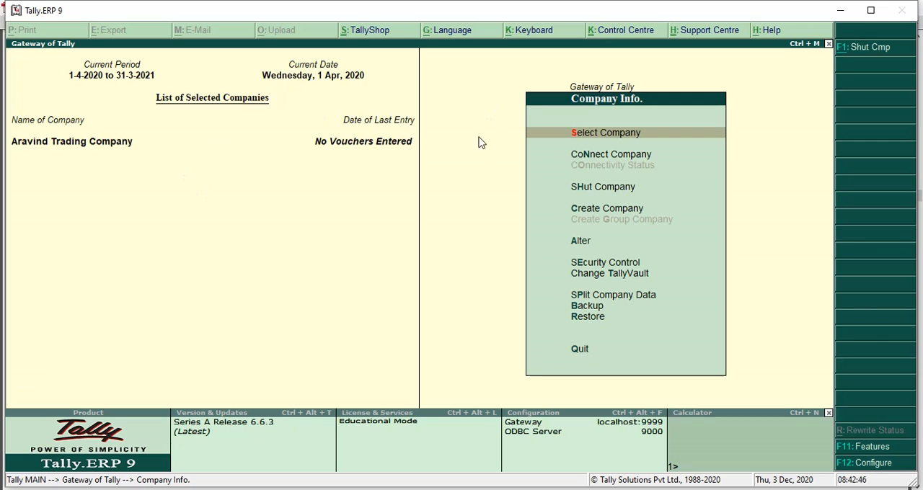
# Step: Select Aravind Trading Company as the company to work in
pyautogui.click(612, 137)
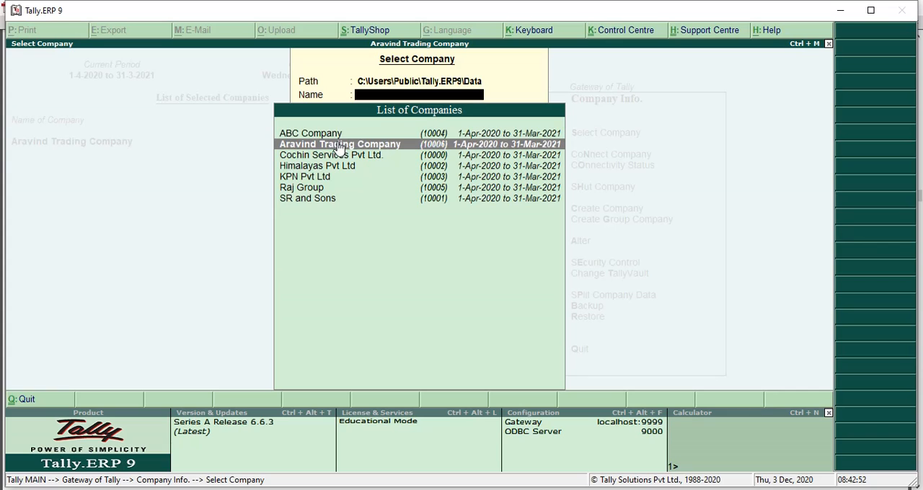
pyautogui.click(339, 145)
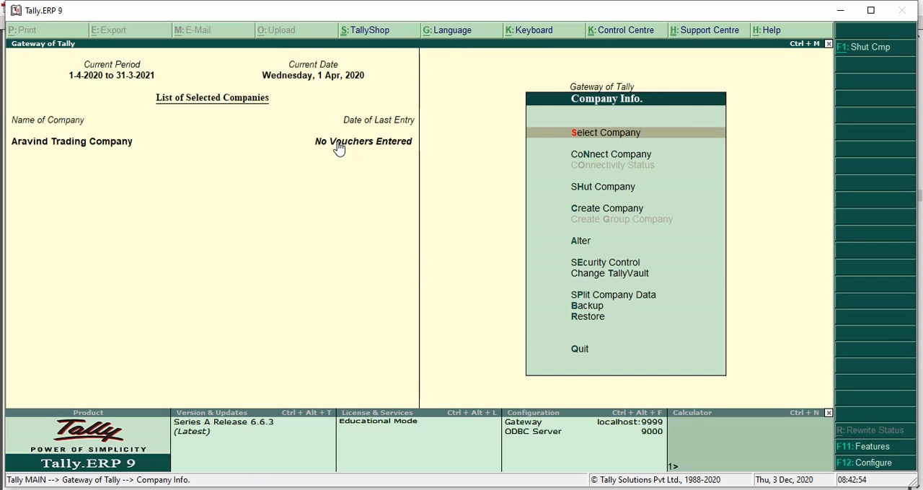
# Step: Switch to accounting and taxation.pdf in Adobe Reader, review the Step 2 instruction about 'Maintain Cost Centre', and return to Tally.ERP 9
pyautogui.hotkey('alt', 'Tab')
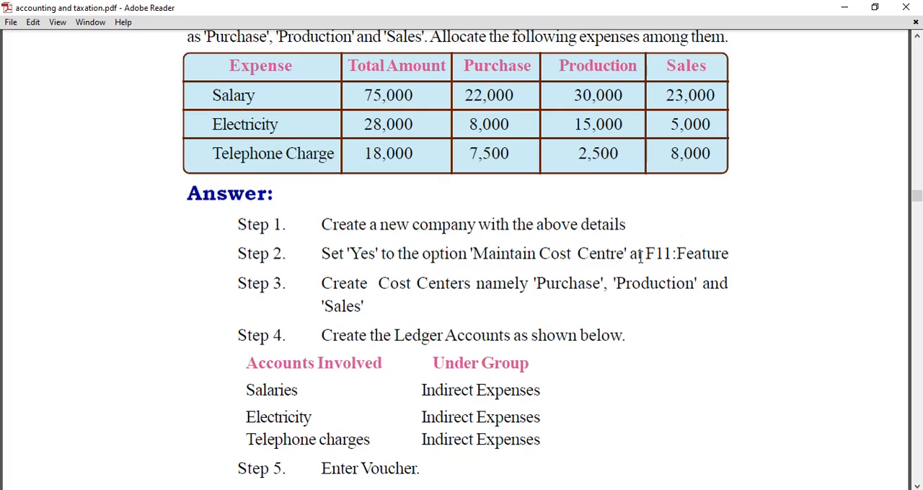
pyautogui.moveTo(653, 252); pyautogui.dragTo(743, 253)
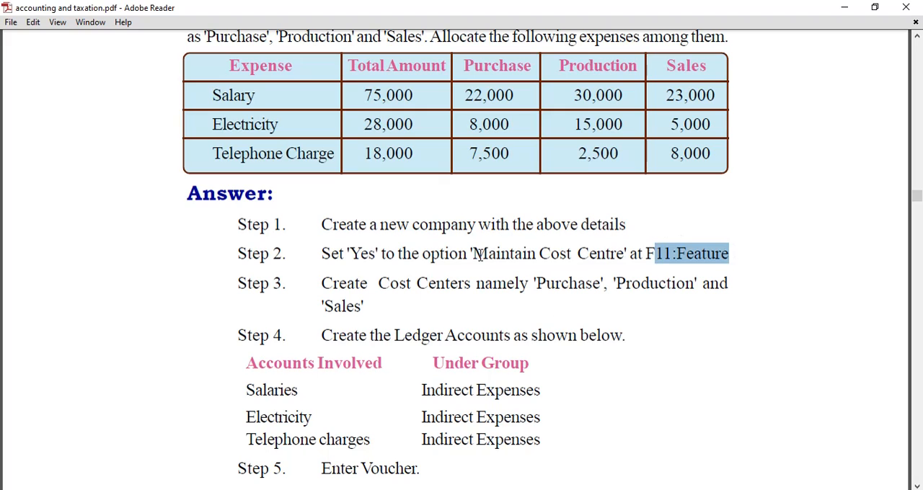
pyautogui.moveTo(472, 254); pyautogui.dragTo(625, 254)
pyautogui.click(346, 254)
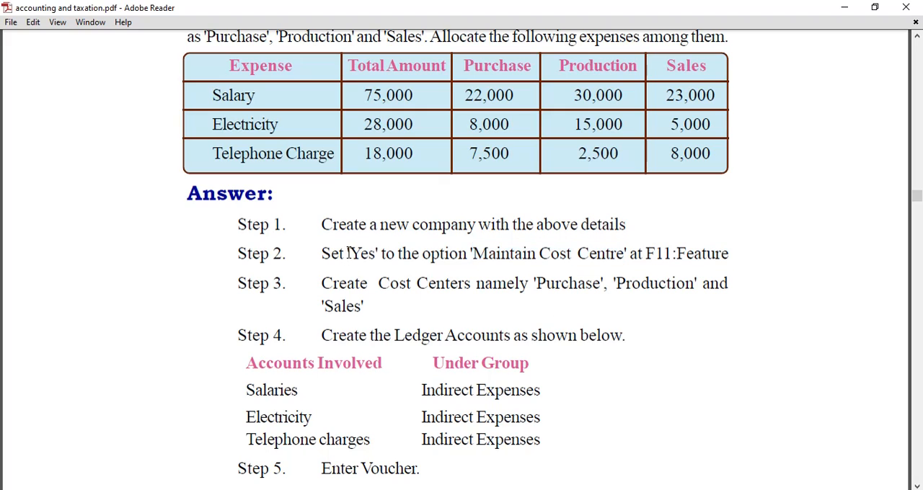
pyautogui.moveTo(349, 253); pyautogui.dragTo(395, 254)
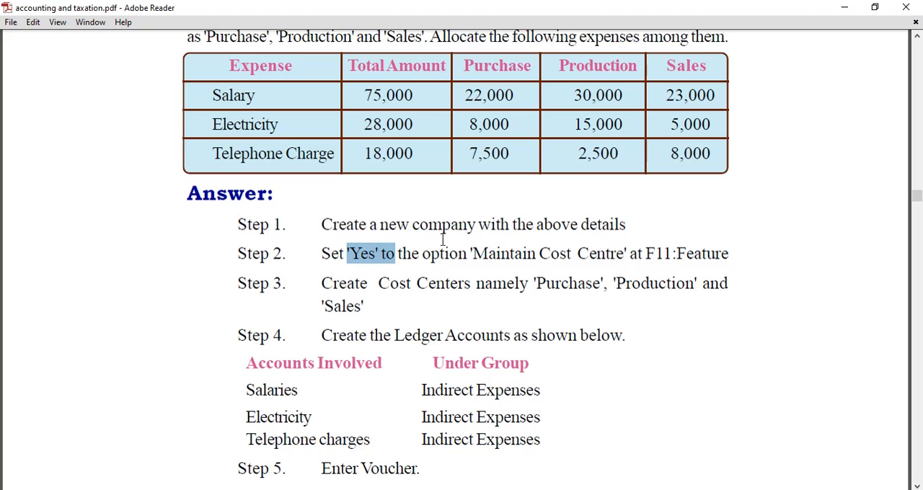
pyautogui.click(509, 489)
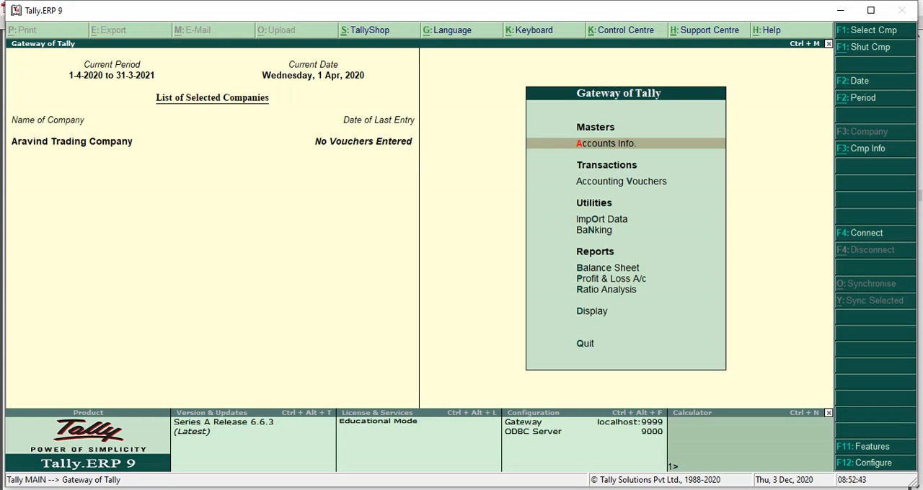
# Step: Set Maintain cost centres to Yes in the company's Accounting Features and save the settings
pyautogui.click(872, 448)
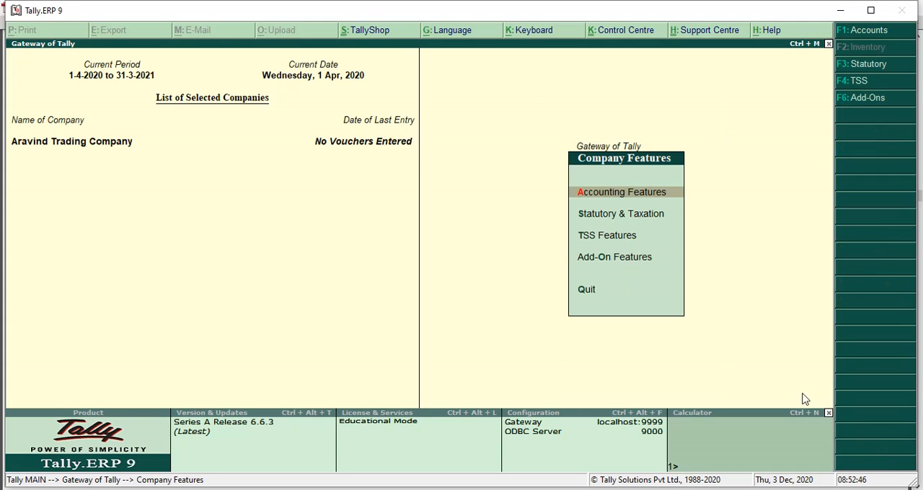
pyautogui.click(644, 193)
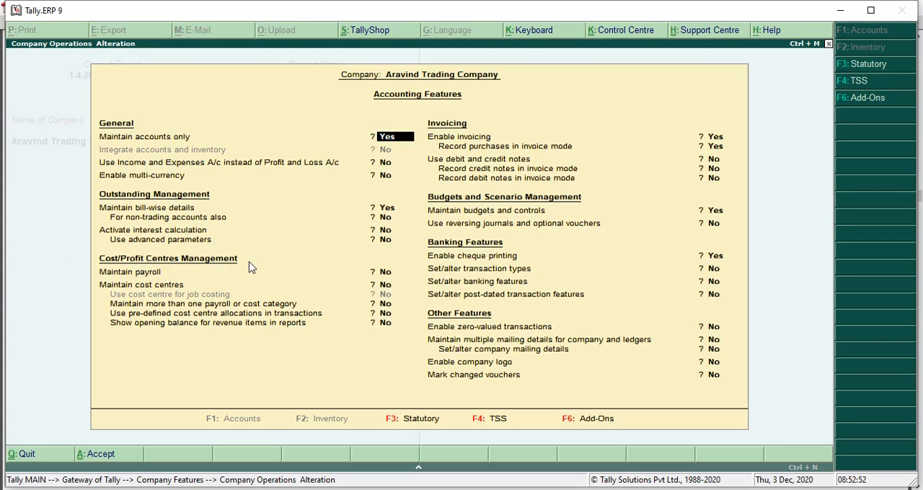
pyautogui.click(388, 285)
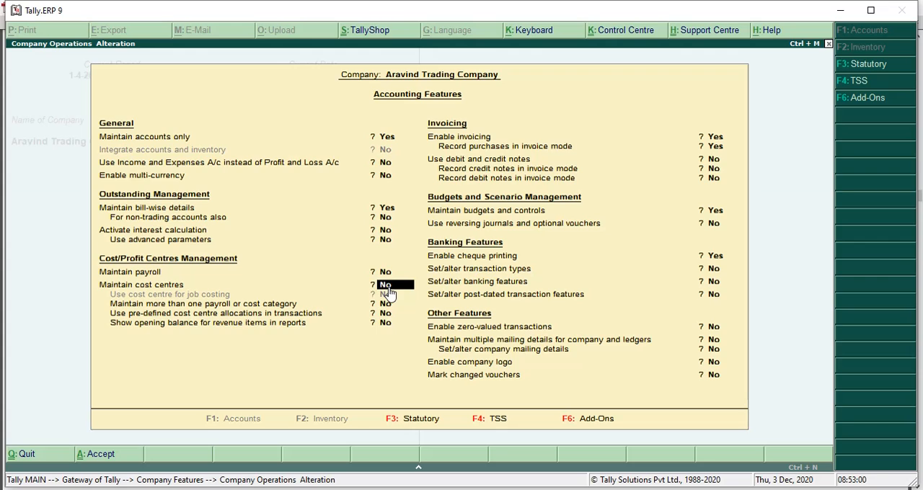
pyautogui.write('y')
pyautogui.press('Return')
pyautogui.hotkey('ctrl', 'a')
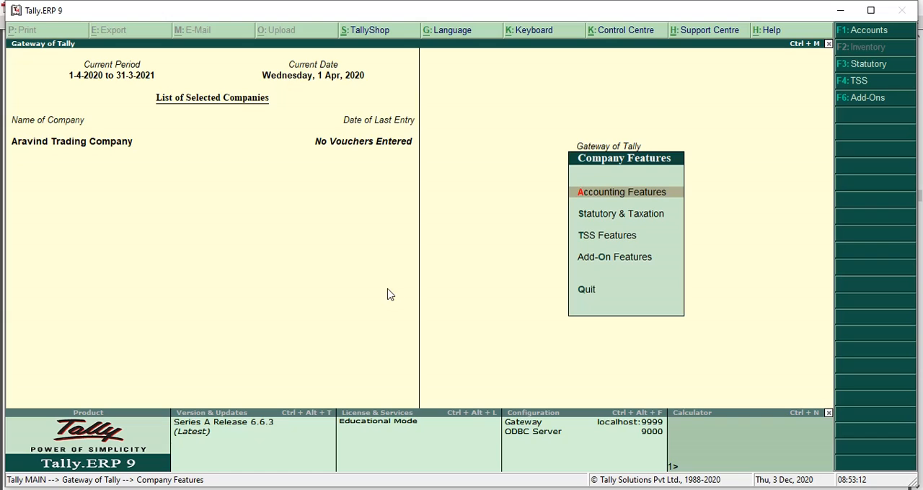
# Step: Check the Step 3 instruction in the Adobe Reader PDF for the cost centres required, and return to Tally.ERP 9
pyautogui.click(626, 147)
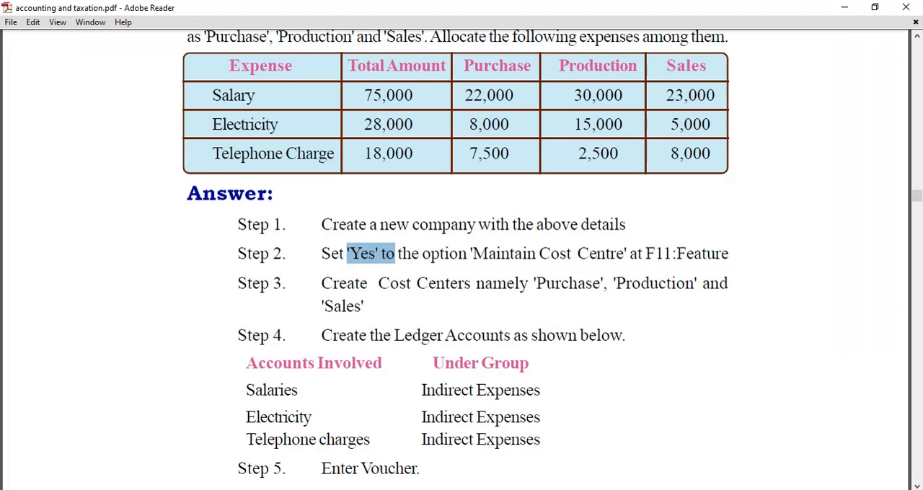
pyautogui.scroll(-1, 414, 344)
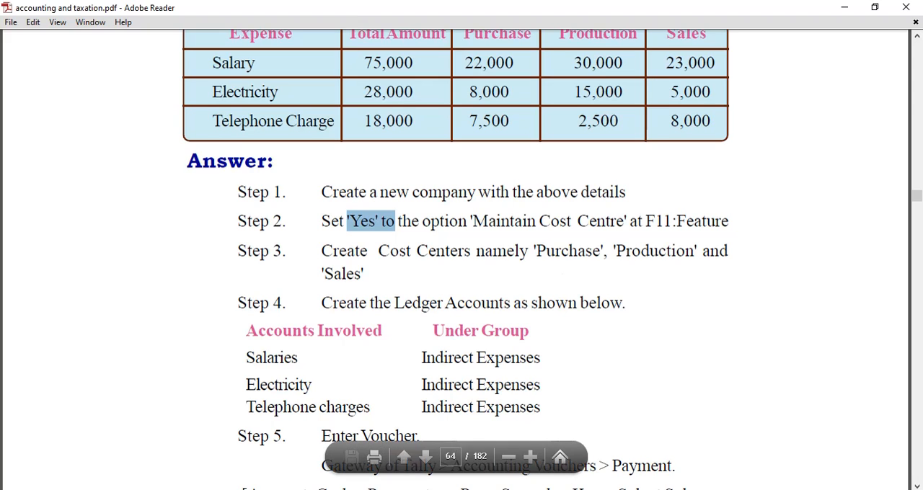
pyautogui.moveTo(481, 489)
pyautogui.click(481, 451)
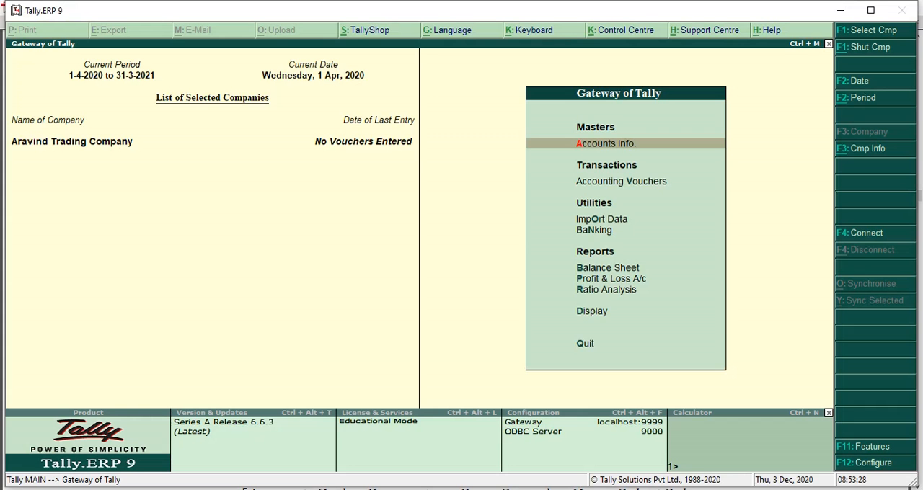
# Step: Create a single cost centre named Purchase under Primary, checking the required name in the PDF, and accept it
pyautogui.click(613, 143)
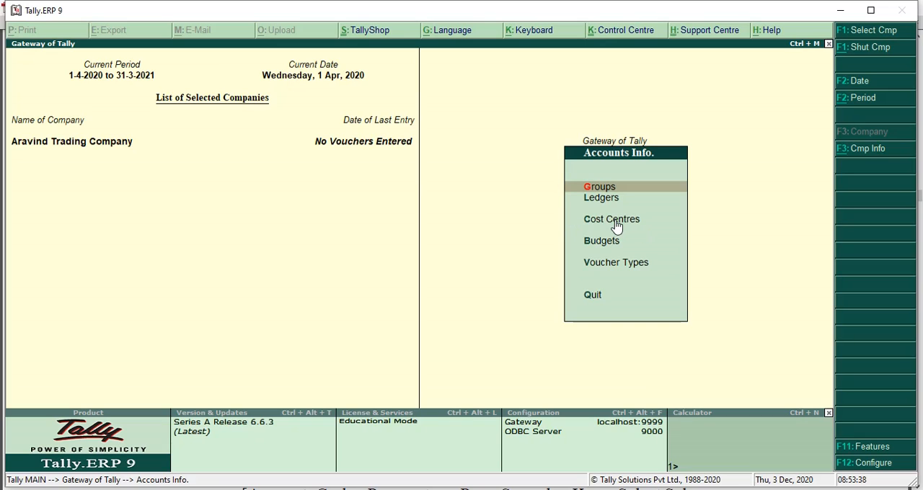
pyautogui.click(615, 221)
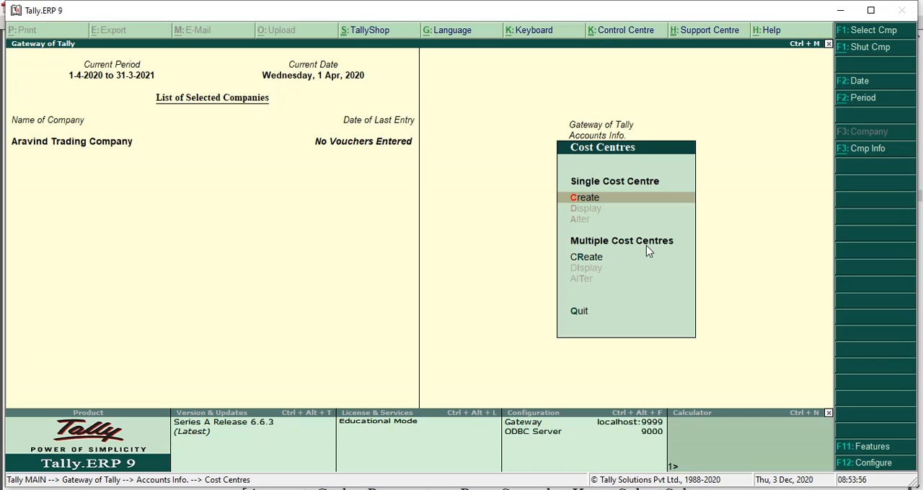
pyautogui.click(593, 201)
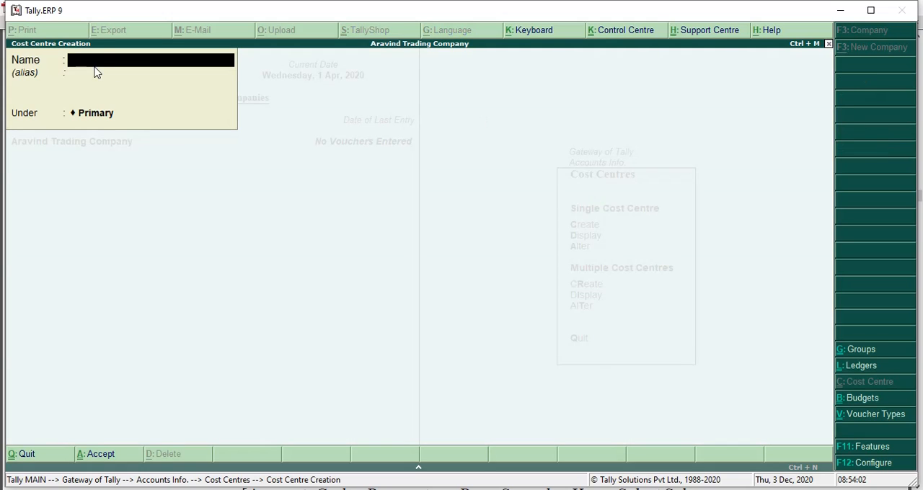
pyautogui.hotkey('alt', 'Tab')
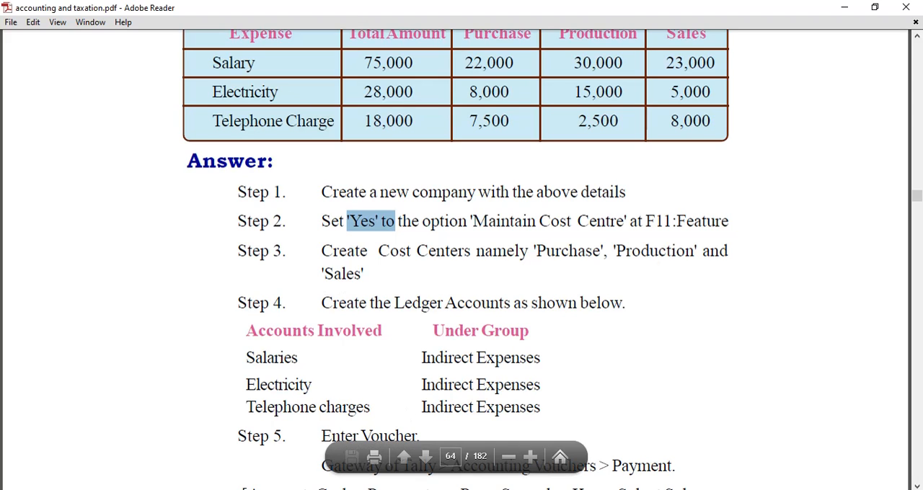
pyautogui.hotkey('alt', 'Tab')
pyautogui.write('P')
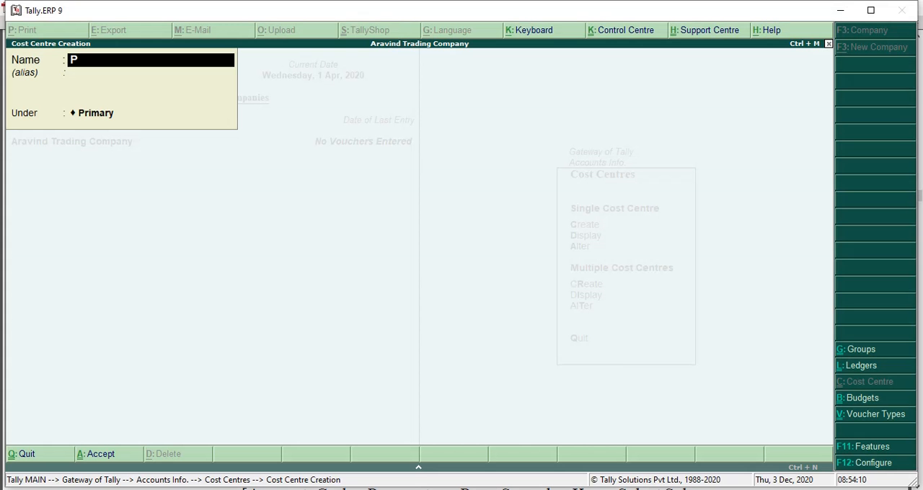
pyautogui.write('urchase')
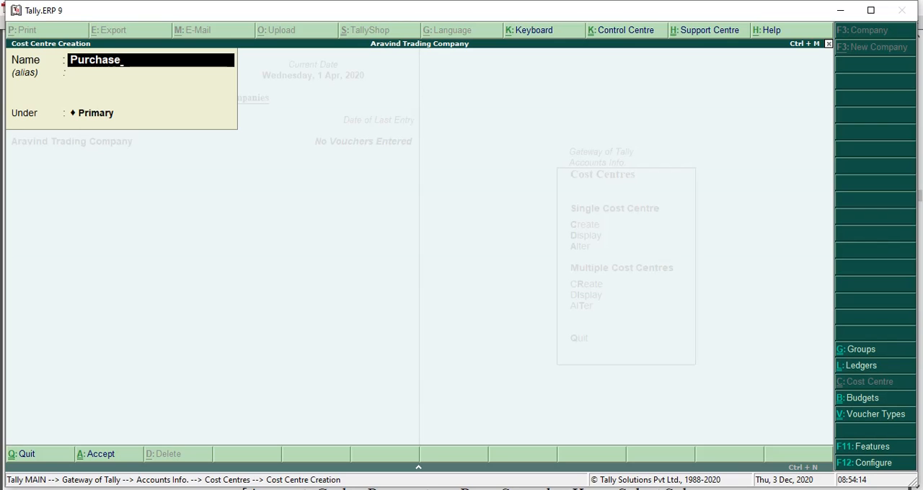
pyautogui.press('Return')
pyautogui.press('Return')
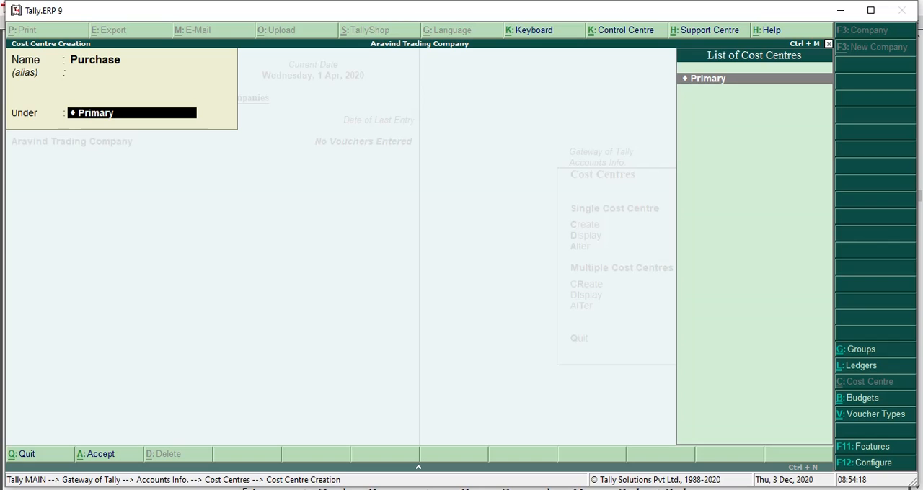
pyautogui.press('Return')
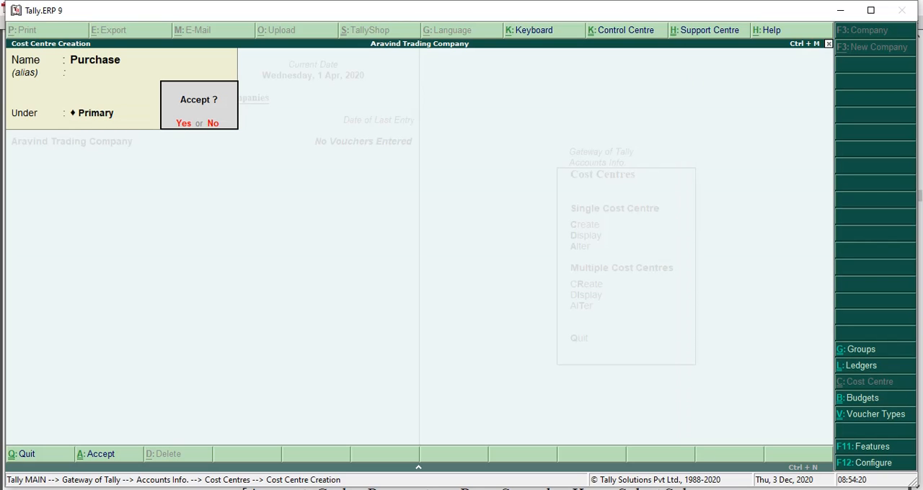
pyautogui.press('Return')
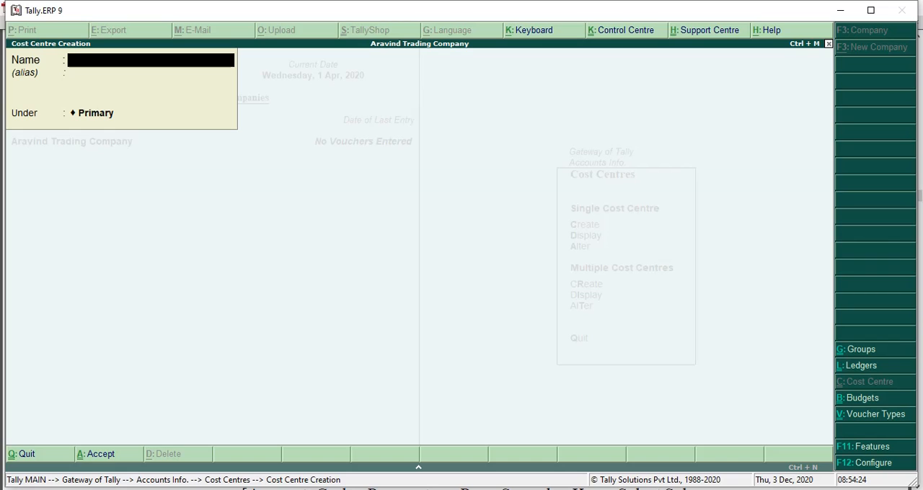
# Step: Create a cost centre named Production under Primary and accept it
pyautogui.write('Production')
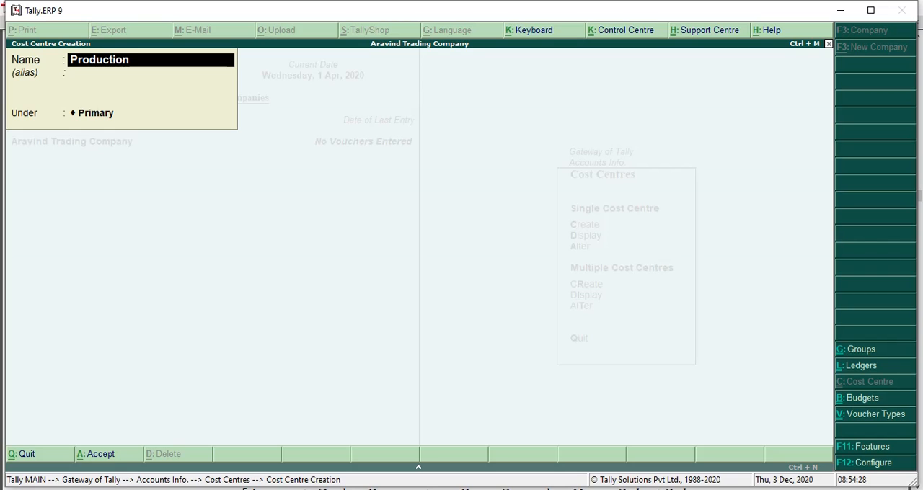
pyautogui.press('Return')
pyautogui.press('Return')
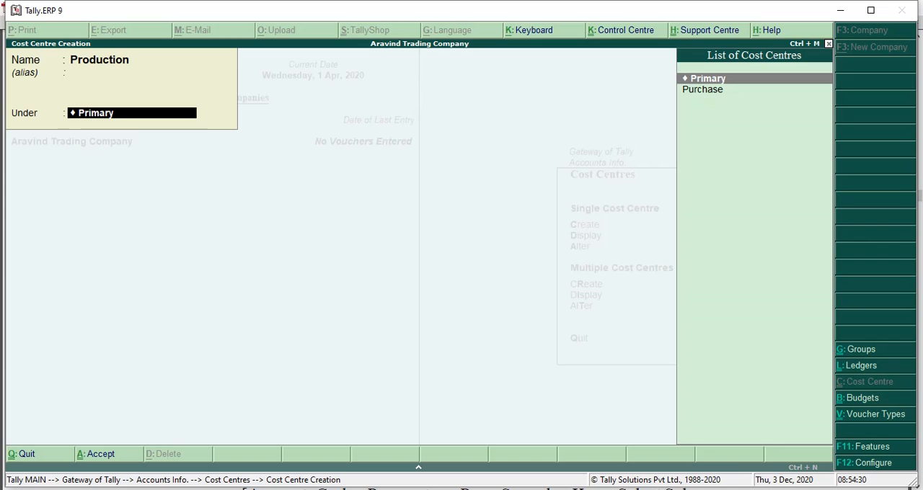
pyautogui.press('Return')
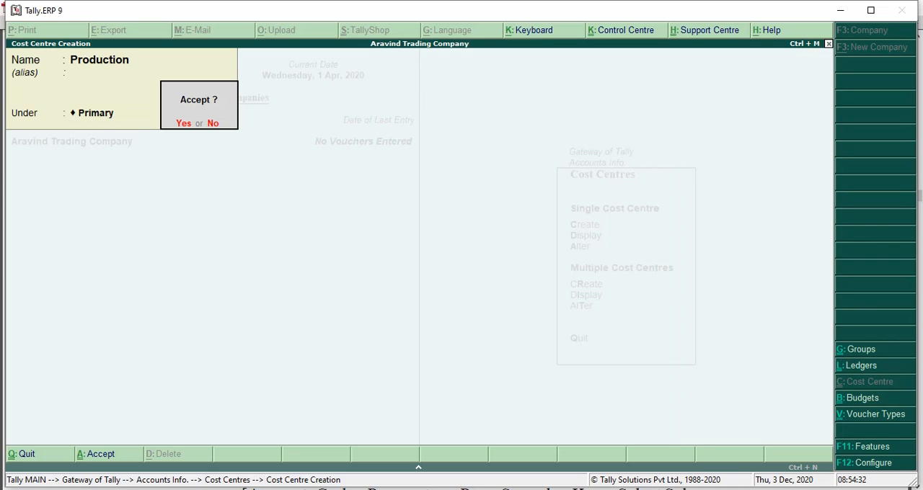
pyautogui.press('Return')
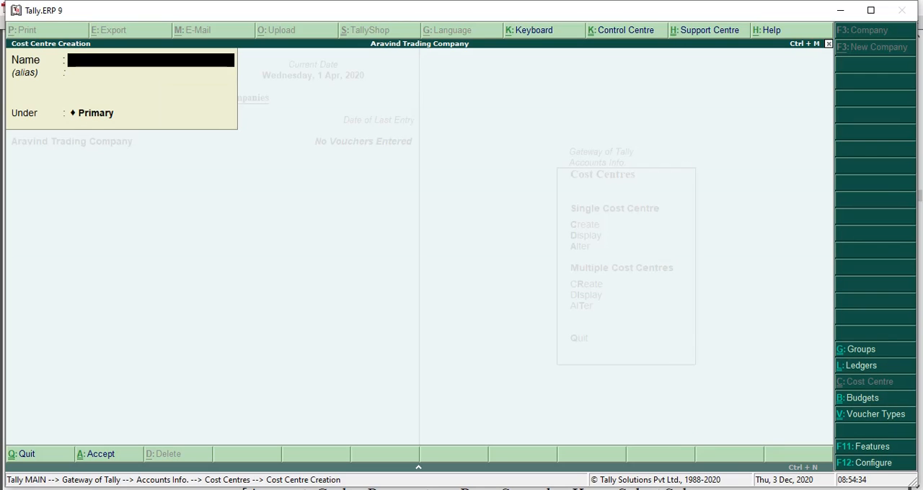
# Step: Create a cost centre named Sales under Primary, accept it, and leave cost centre creation
pyautogui.write('Sales')
pyautogui.press('Return')
pyautogui.press('Return')
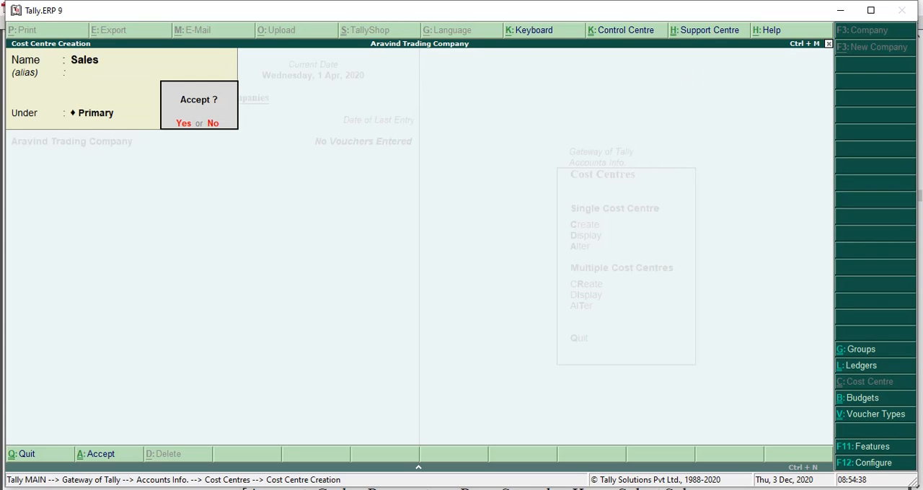
pyautogui.press('Return')
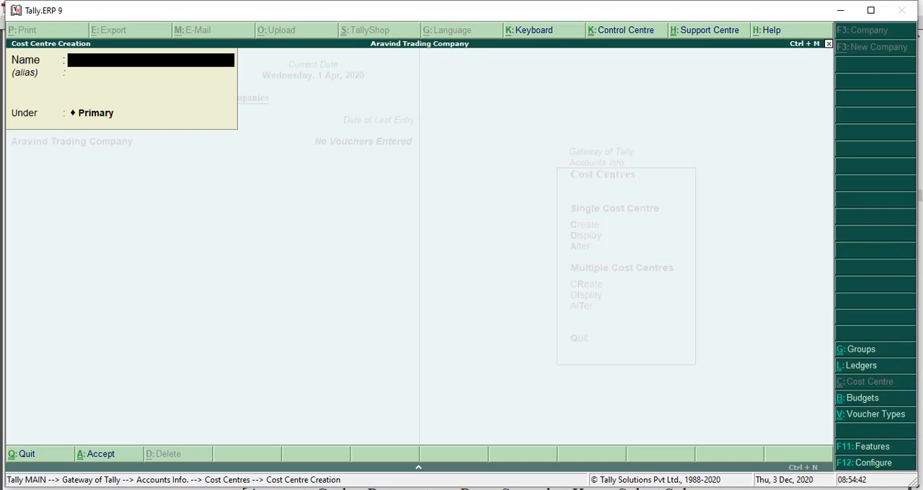
pyautogui.press('Escape')
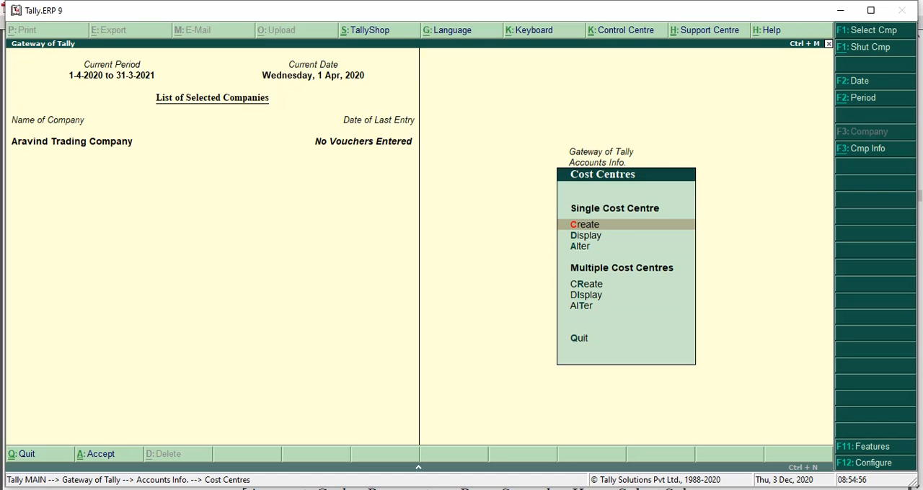
# Step: Display the list of single cost centres to review the created entries, and close it
pyautogui.press('Down')
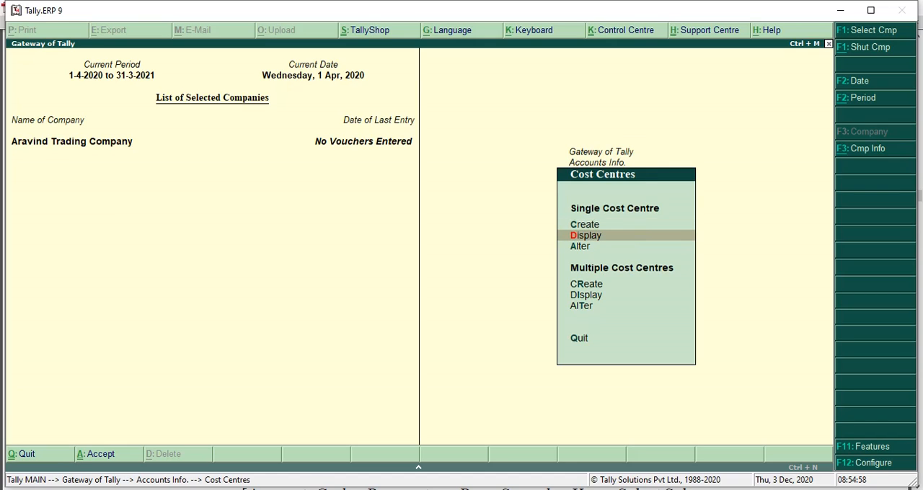
pyautogui.press('Return')
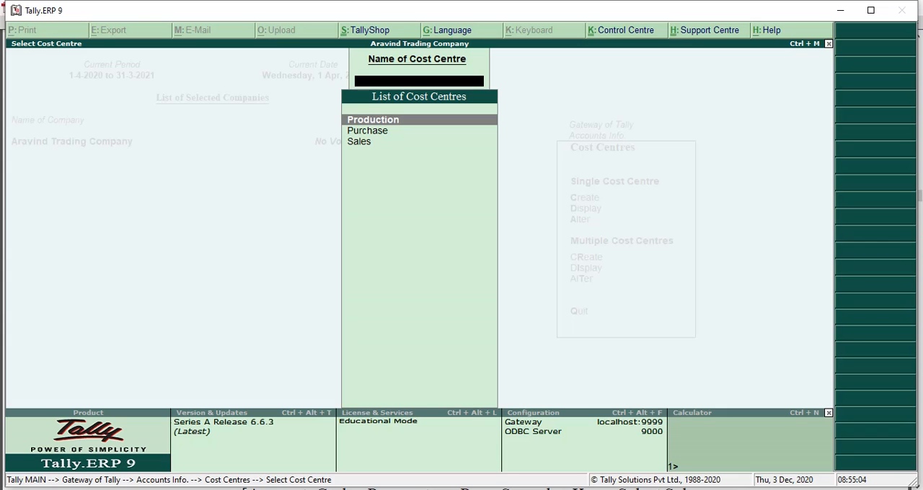
pyautogui.press('Escape')
# Step: Open the Production cost centre for alteration
pyautogui.press('Down')
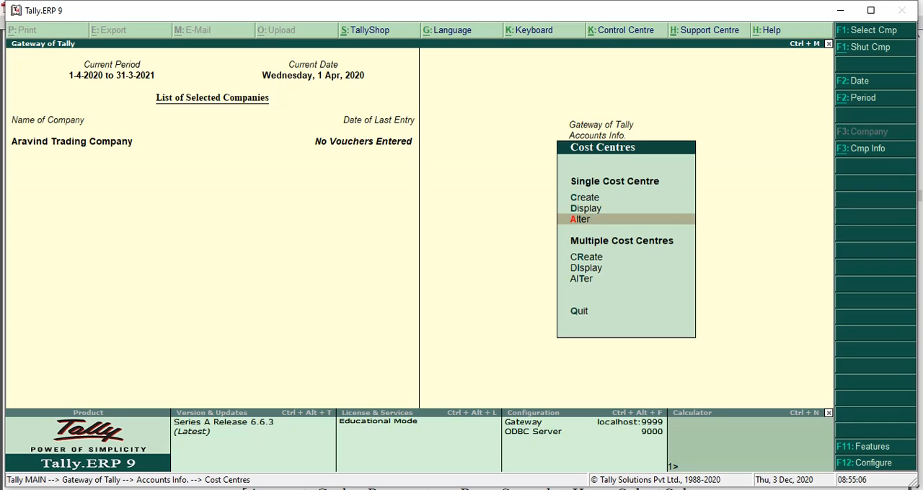
pyautogui.press('Return')
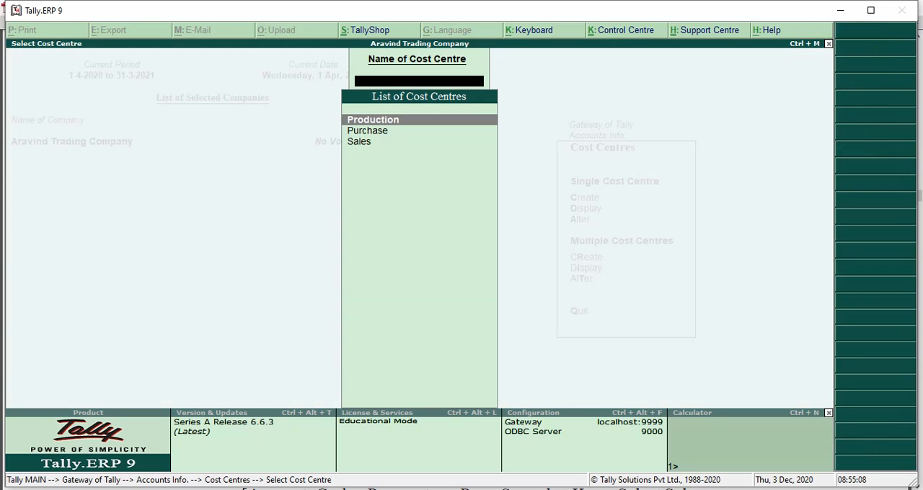
pyautogui.press('Return')
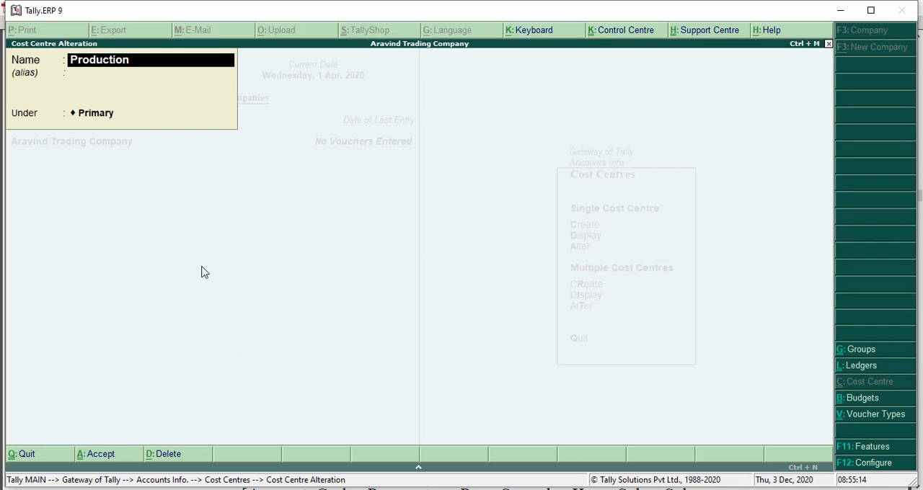
# Step: Leave the Production cost centre alteration and switch to Adobe Reader to read the Step 4 ledger accounts and their groups
pyautogui.press('Escape')
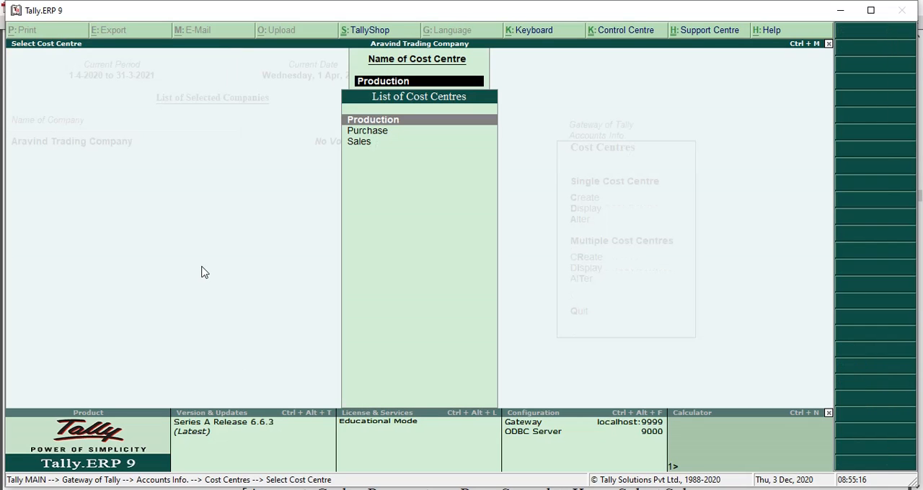
pyautogui.press('Escape')
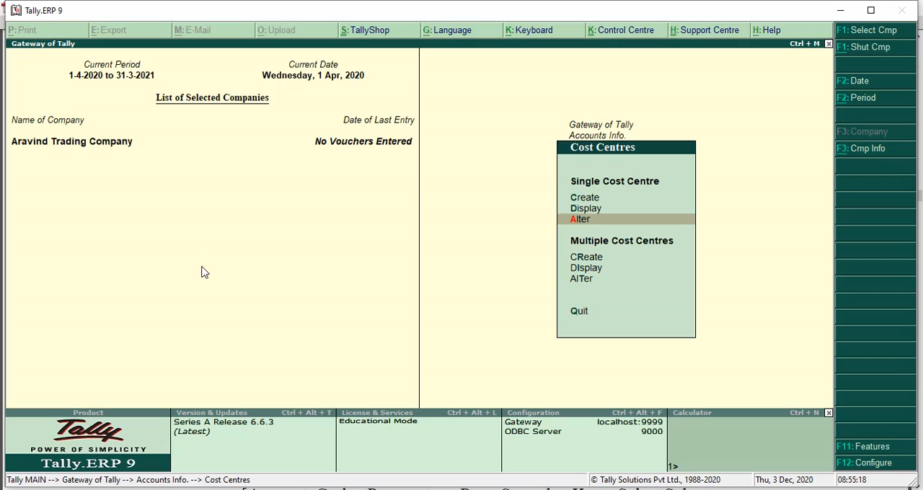
pyautogui.hotkey('alt', 'Tab')
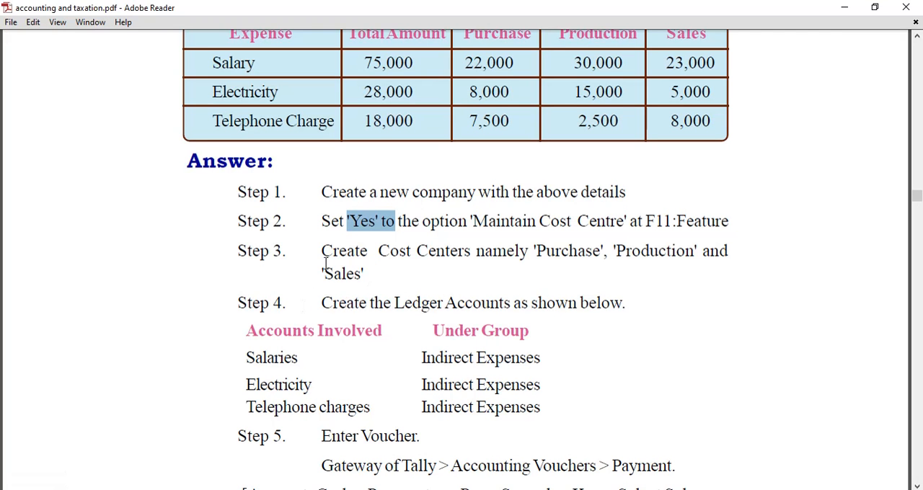
pyautogui.moveTo(319, 303); pyautogui.dragTo(639, 302)
pyautogui.click(627, 360)
pyautogui.scroll(-2, 626, 360)
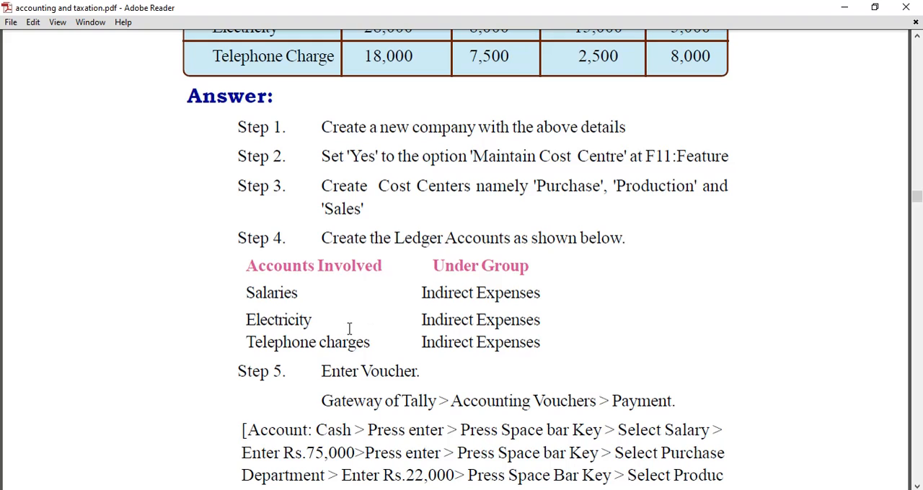
# Step: Return to Tally.ERP 9 and open single ledger creation, rechecking the ledger list in the PDF
pyautogui.hotkey('alt', 'Tab')
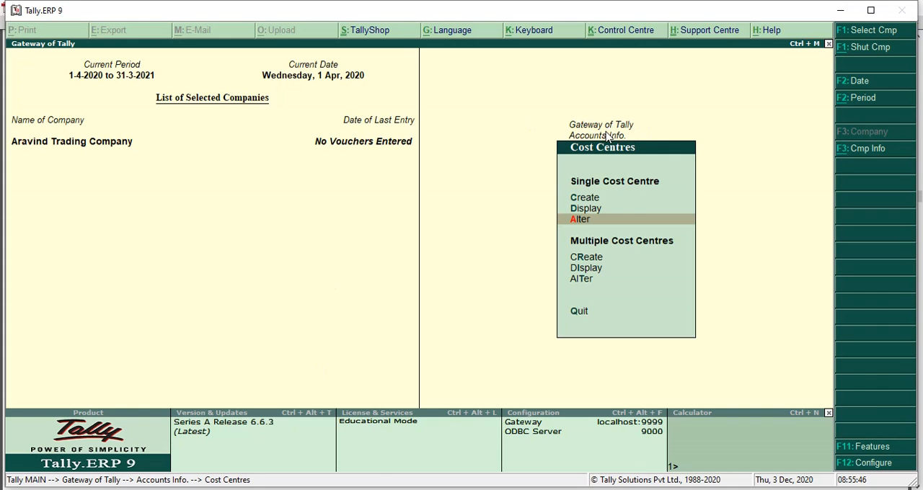
pyautogui.click(607, 137)
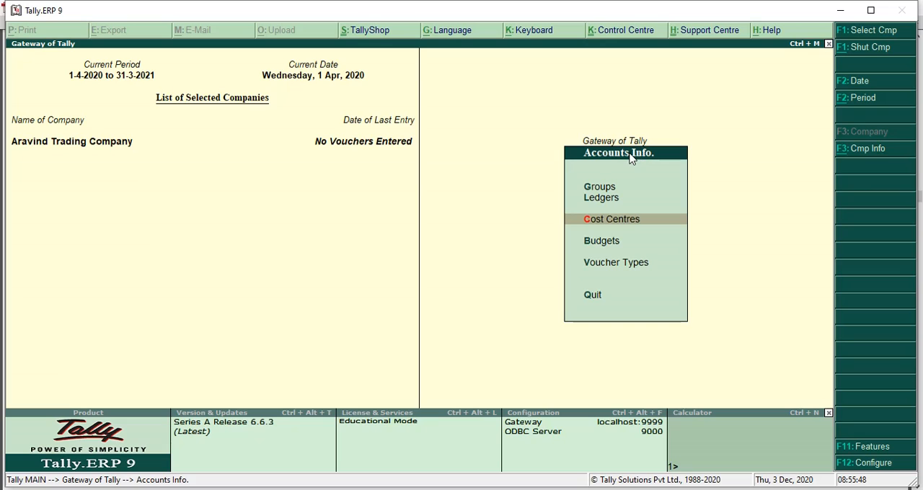
pyautogui.click(604, 199)
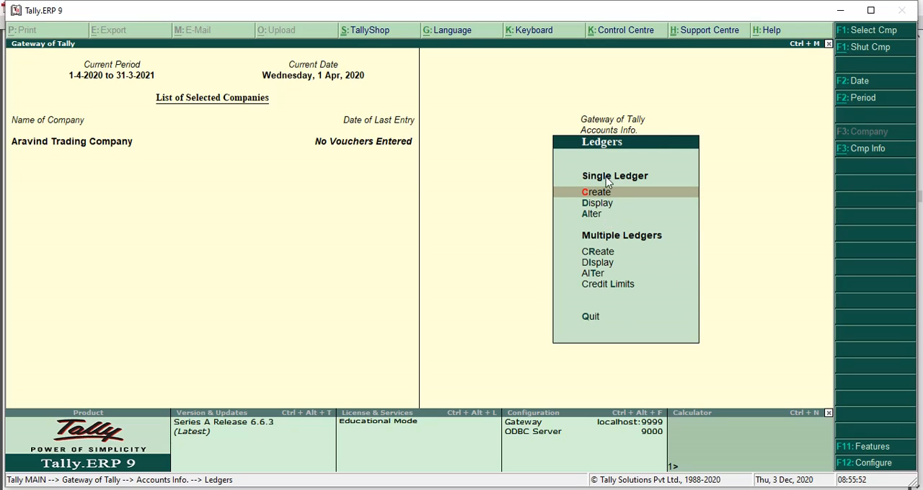
pyautogui.click(599, 194)
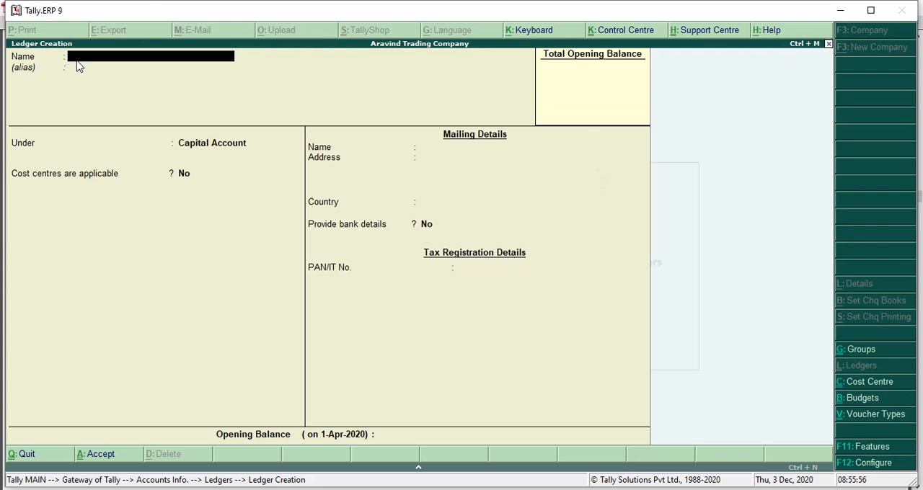
pyautogui.hotkey('alt', 'Tab')
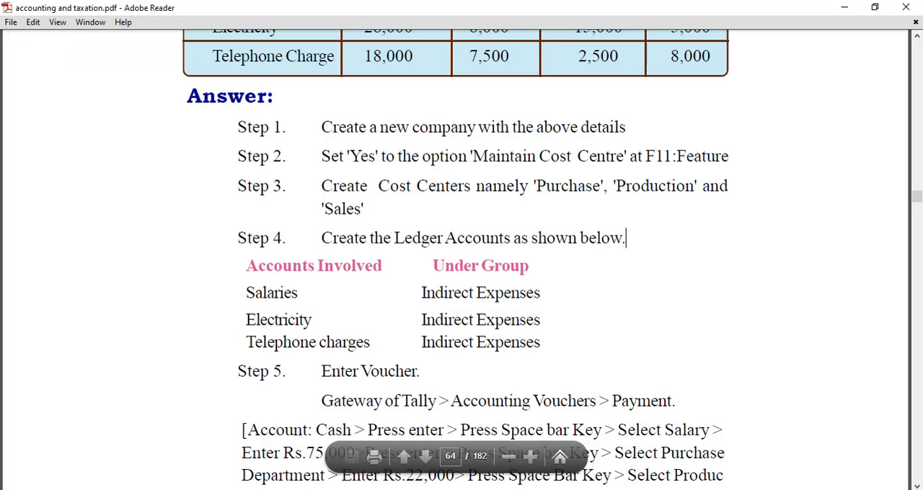
pyautogui.hotkey('alt', 'Tab')
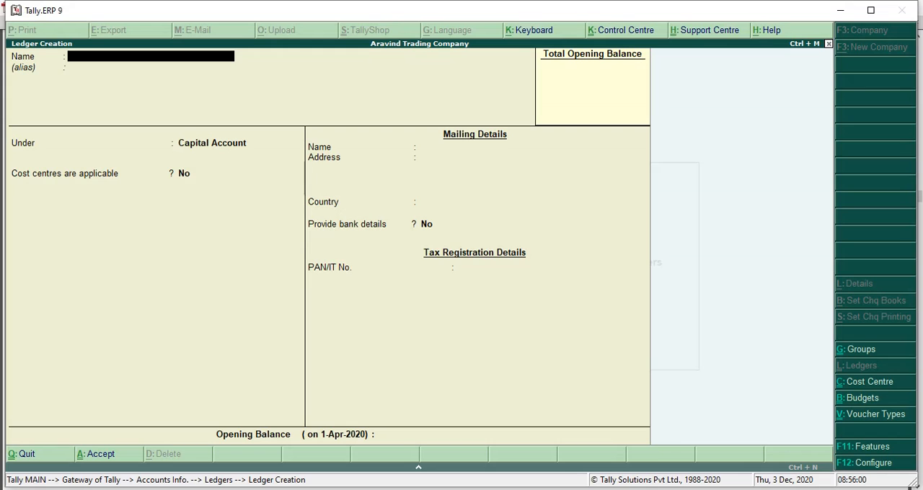
# Step: Name the new ledger Salaries and place it under Indirect Expenses
pyautogui.write('Salaries')
pyautogui.press('Return')
pyautogui.press('Return')
pyautogui.write('I')
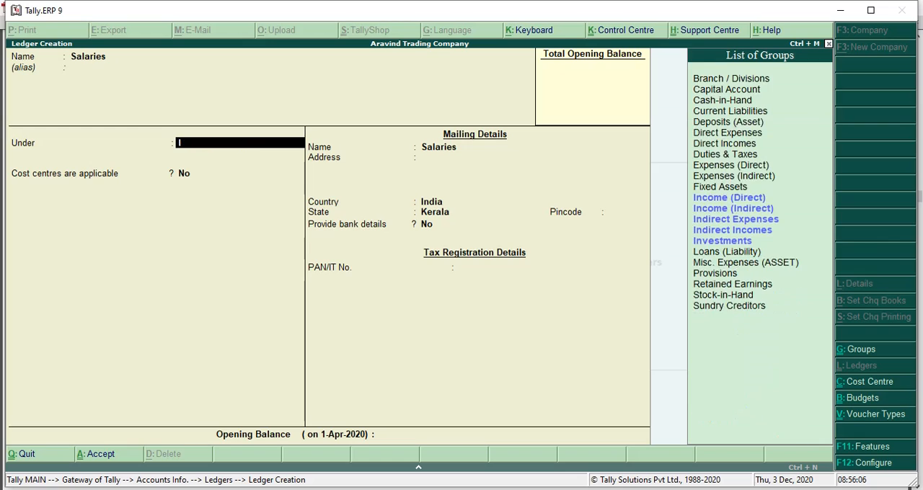
pyautogui.write('nd')
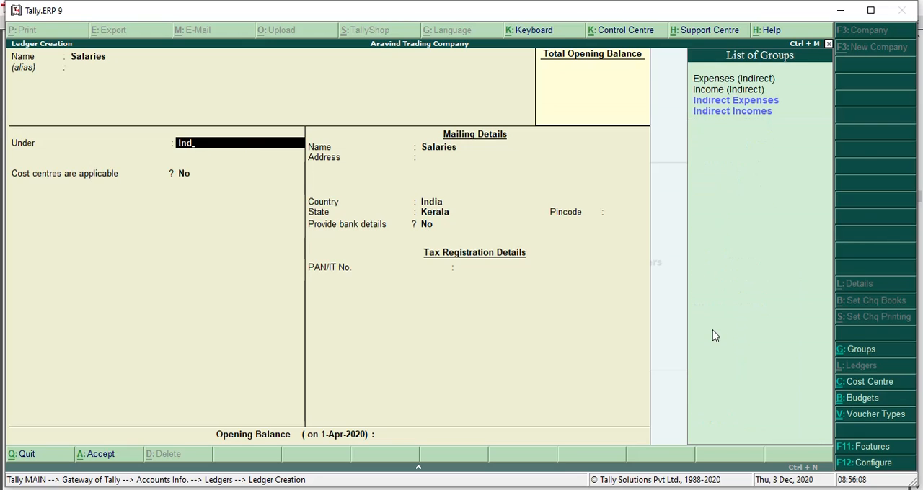
pyautogui.click(750, 101)
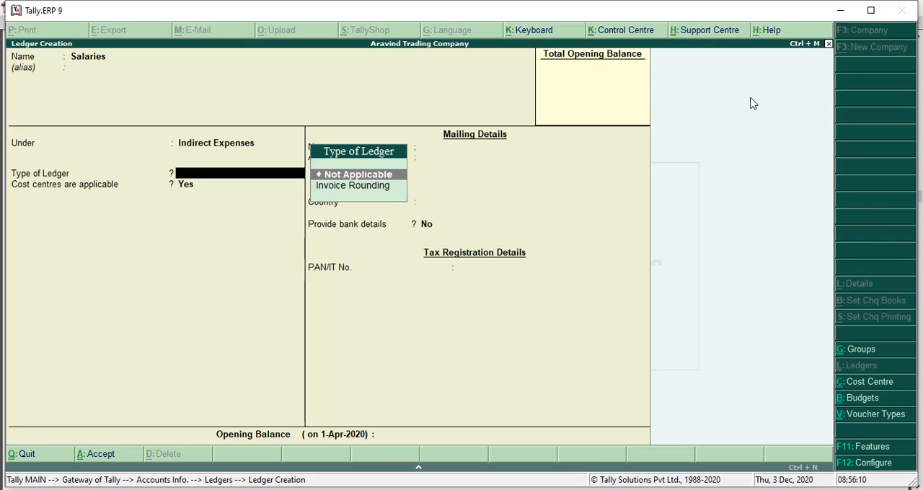
# Step: Set the Salaries ledger type to Not Applicable, keep cost centres applicable as Yes and the opening balance blank, and accept the ledger
pyautogui.click(353, 179)
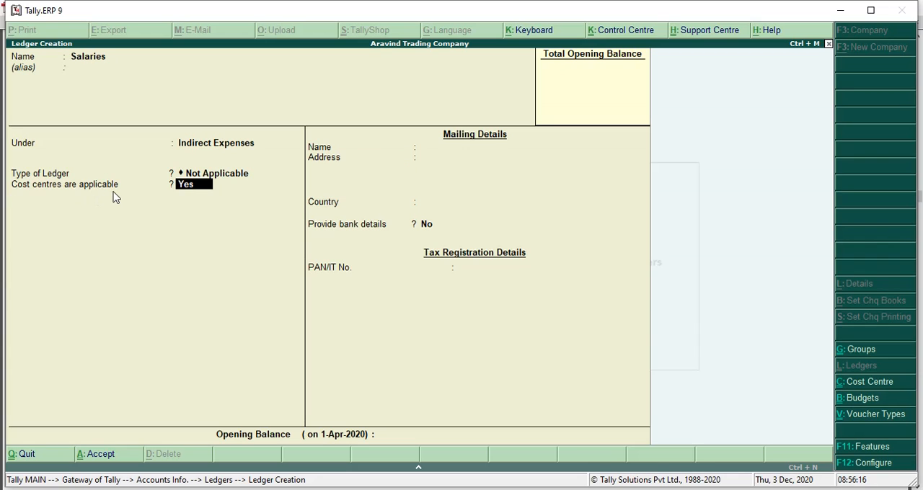
pyautogui.press('Return')
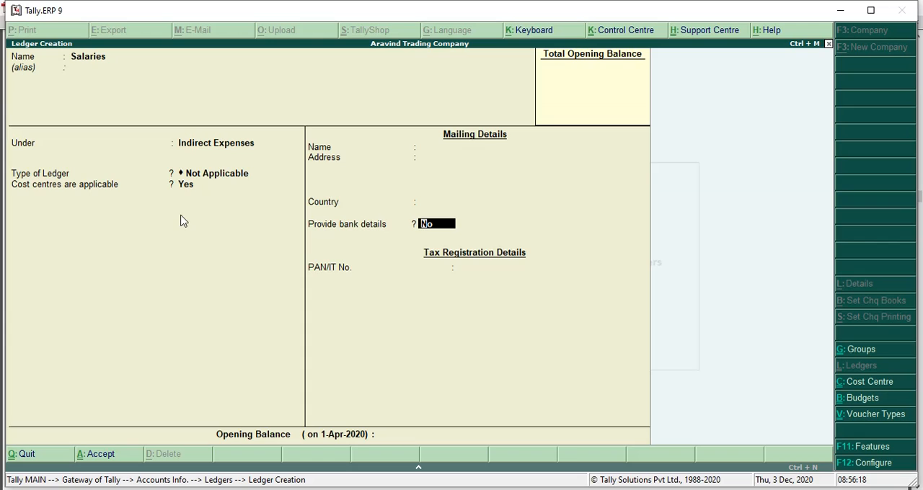
pyautogui.press('Return')
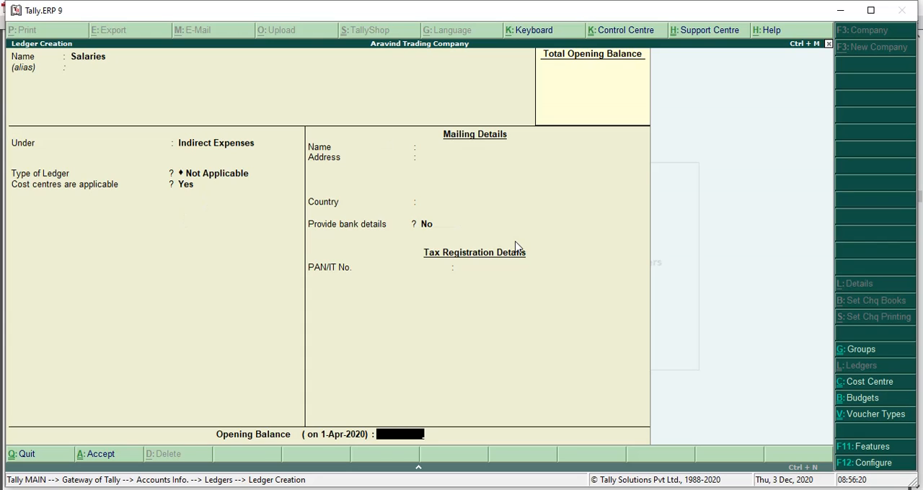
pyautogui.press('Return')
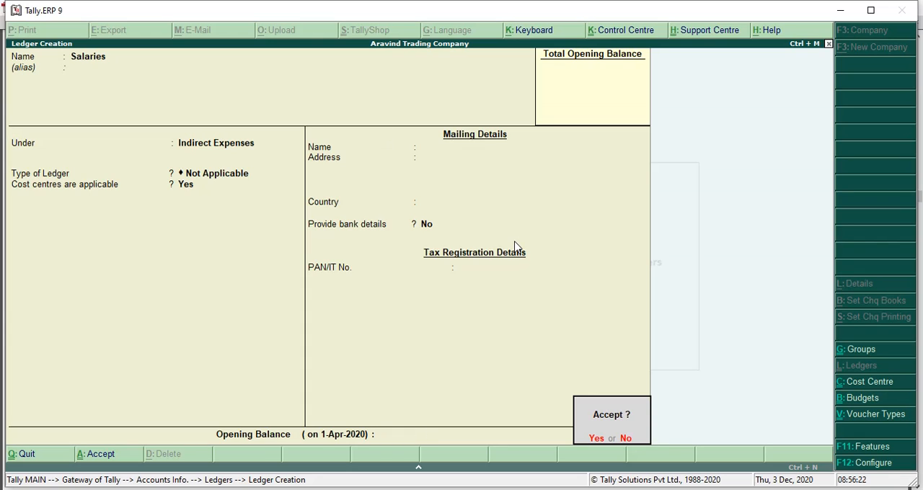
pyautogui.press('Return')
# Step: Consult the PDF's ledger list and create an Electricity ledger under Indirect Expenses, type Not Applicable, with cost centres applicable, and accept it
pyautogui.hotkey('alt', 'Tab')
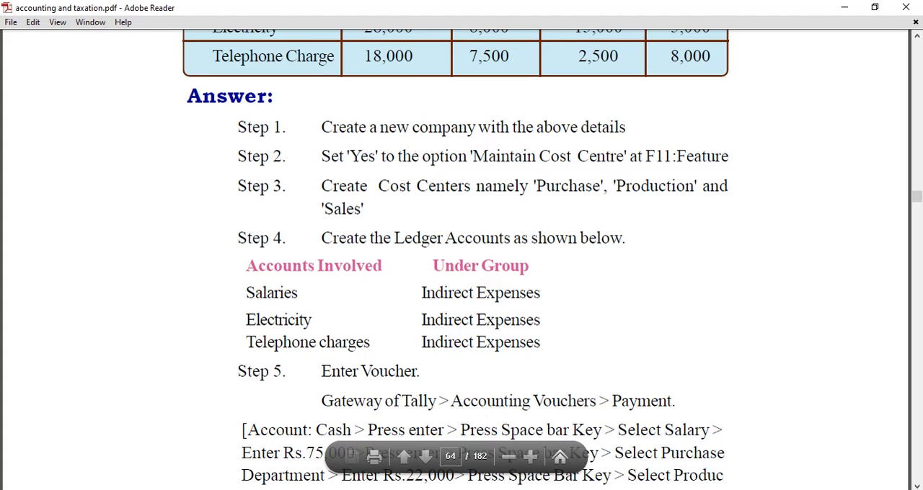
pyautogui.hotkey('alt', 'Tab')
pyautogui.write('E')
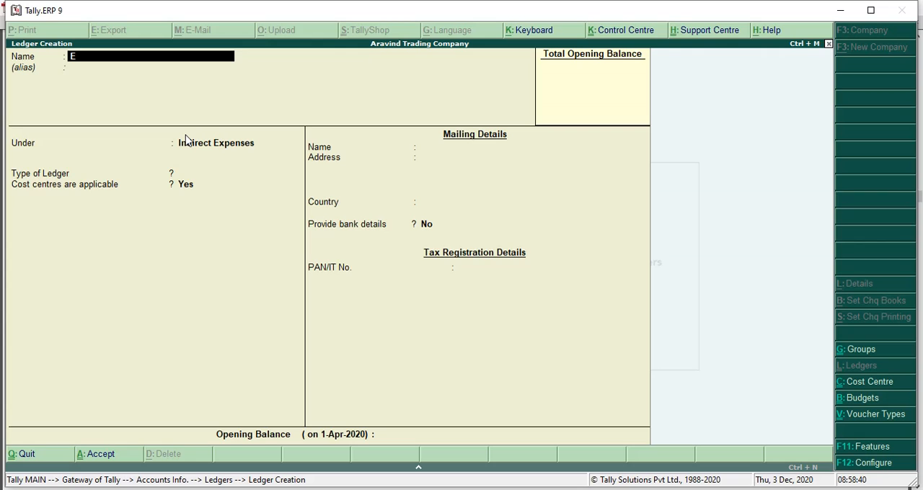
pyautogui.write('lectricity')
pyautogui.press('Return')
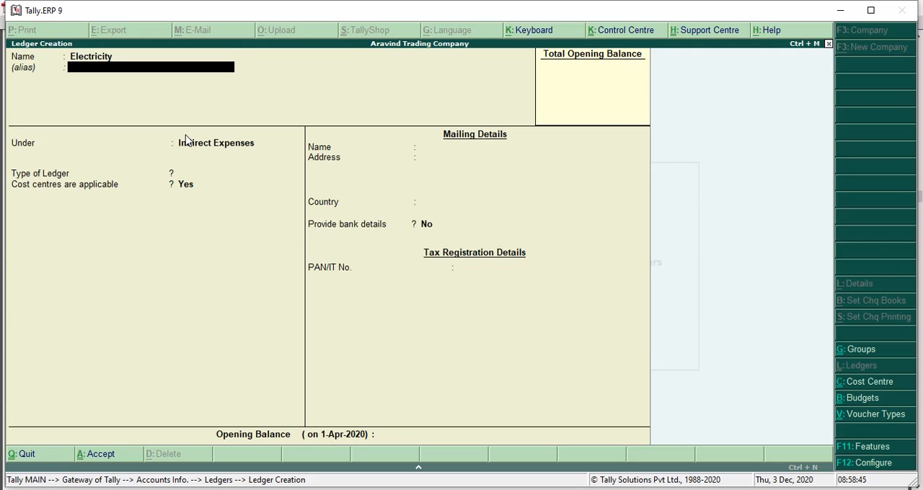
pyautogui.press('Return')
pyautogui.press('Return')
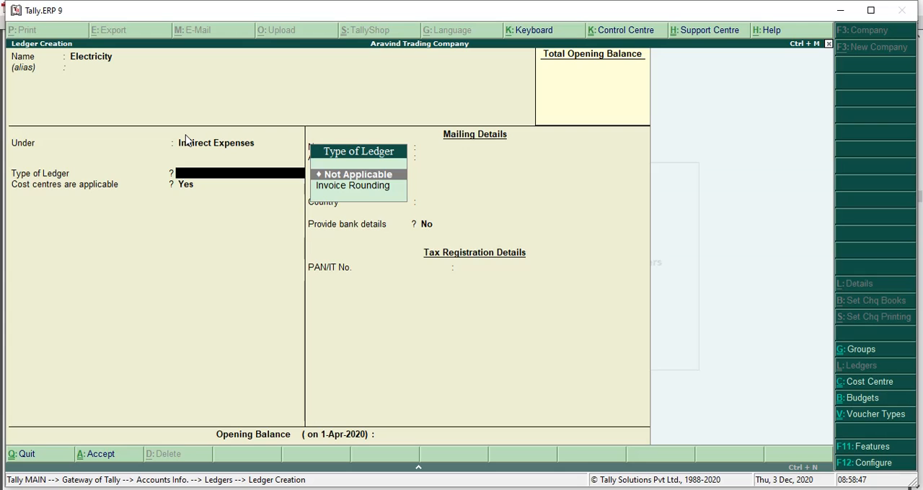
pyautogui.press('Return')
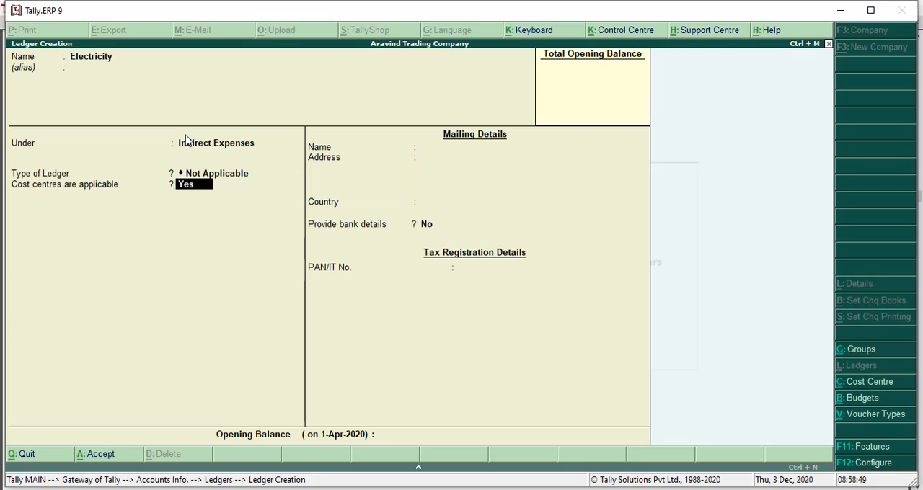
pyautogui.press('Return')
pyautogui.press('Return')
pyautogui.press('Return')
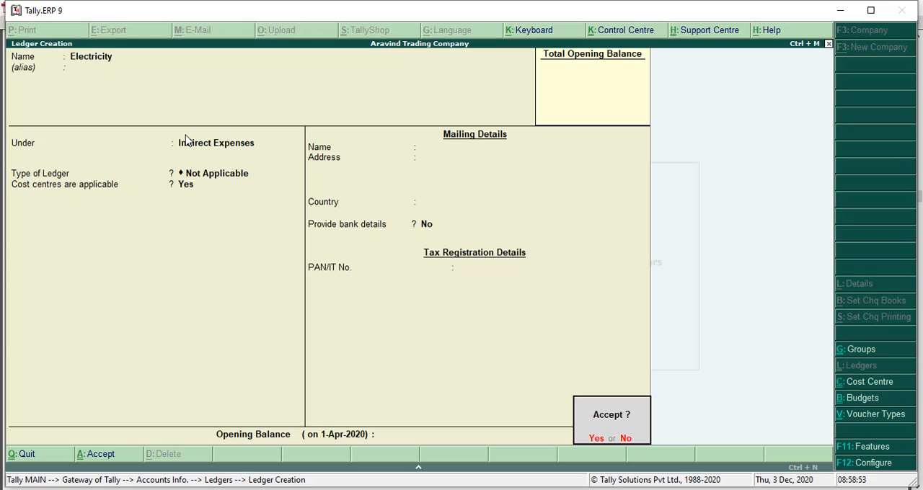
pyautogui.press('Return')
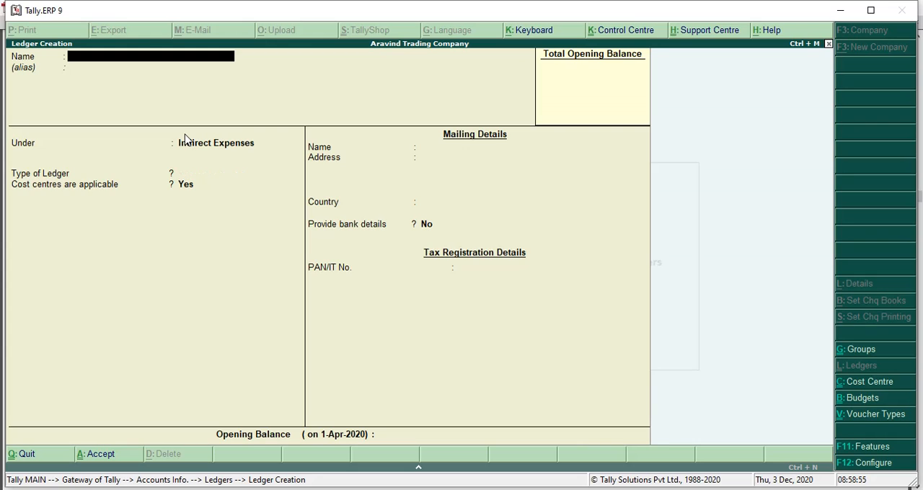
# Step: Create a Telephone Charges ledger under Indirect Expenses, type Not Applicable, with cost centres applicable, accept it, and return to the Gateway of Tally
pyautogui.write('Telephone Charges')
pyautogui.press('Return')
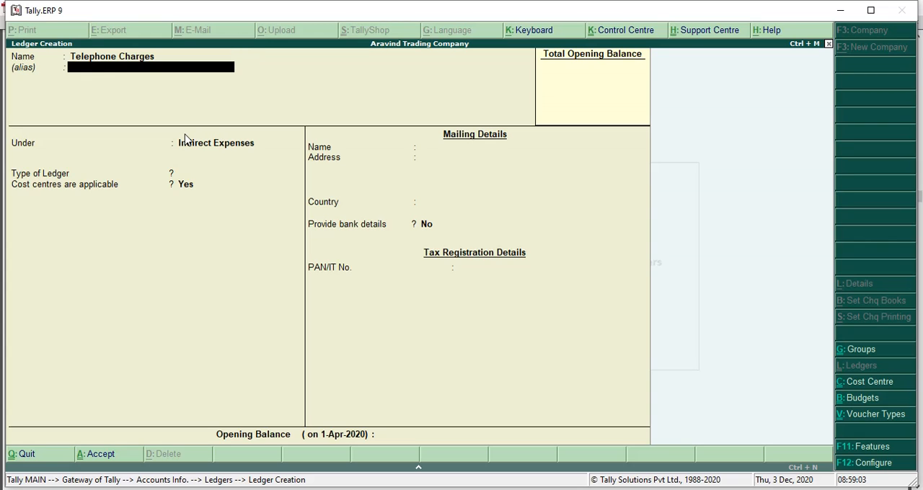
pyautogui.press('Return')
pyautogui.press('Return')
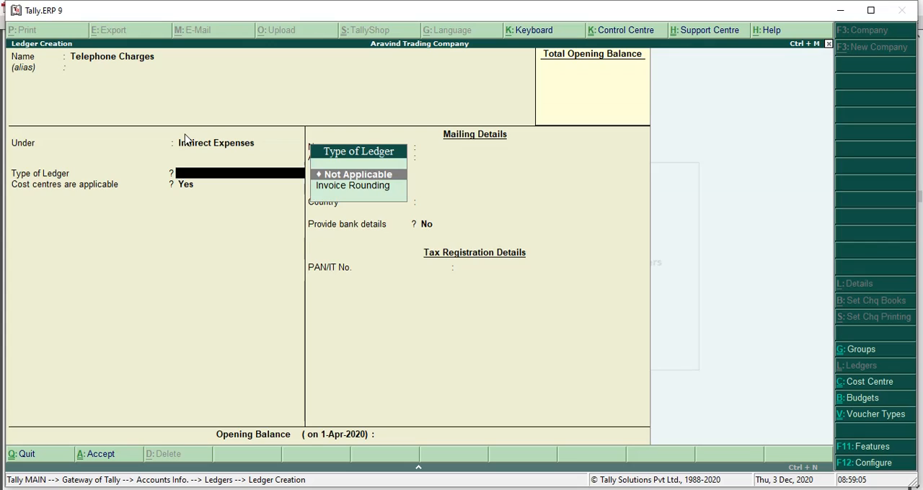
pyautogui.press('Return')
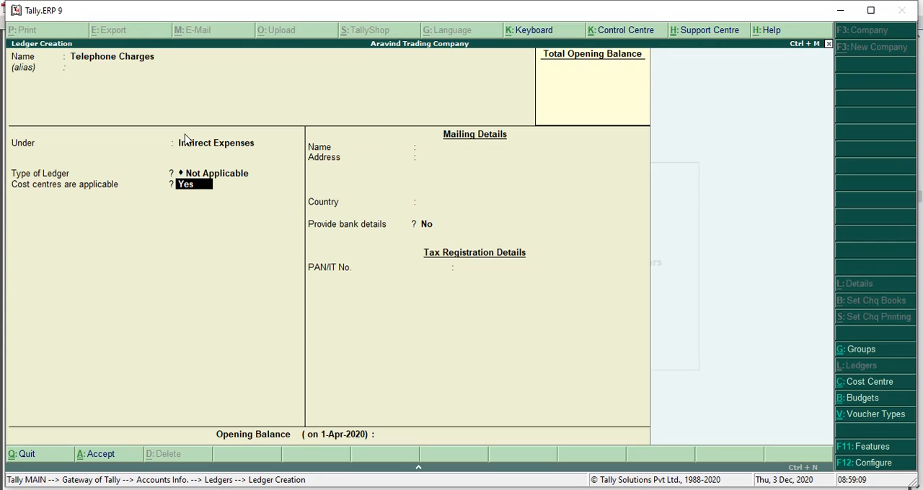
pyautogui.press('Return')
pyautogui.press('Return')
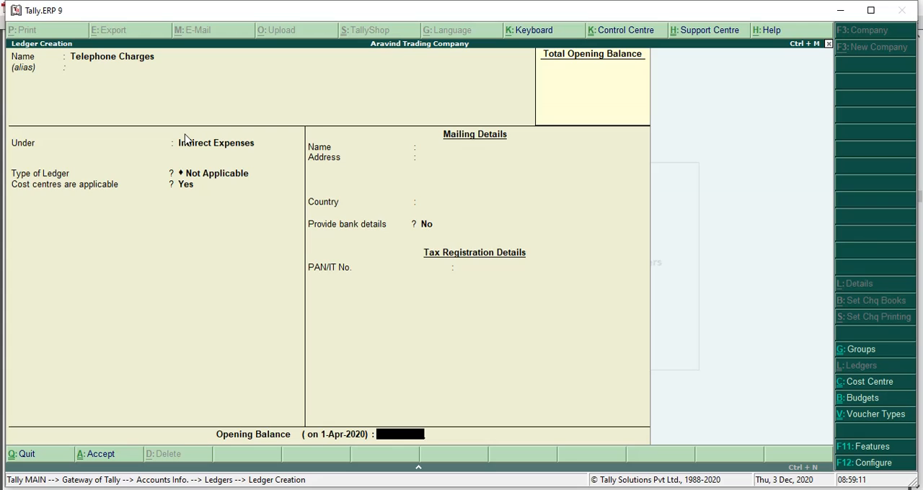
pyautogui.press('Return')
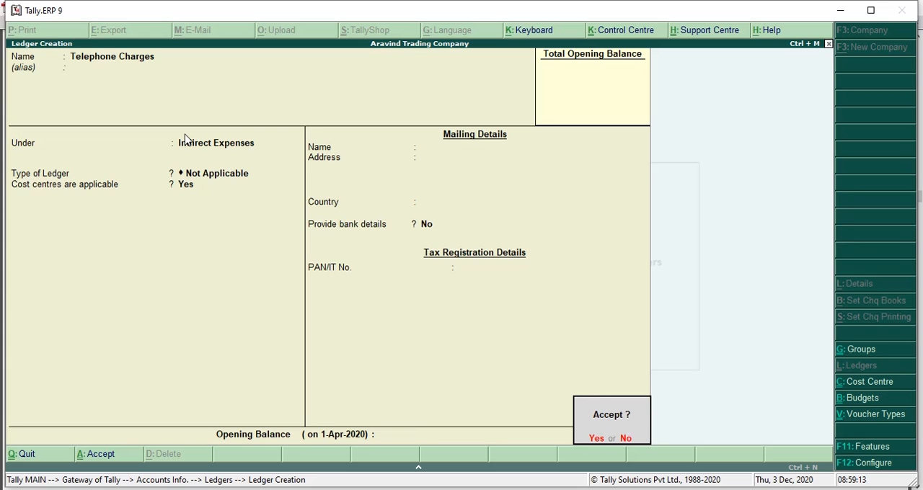
pyautogui.press('Return')
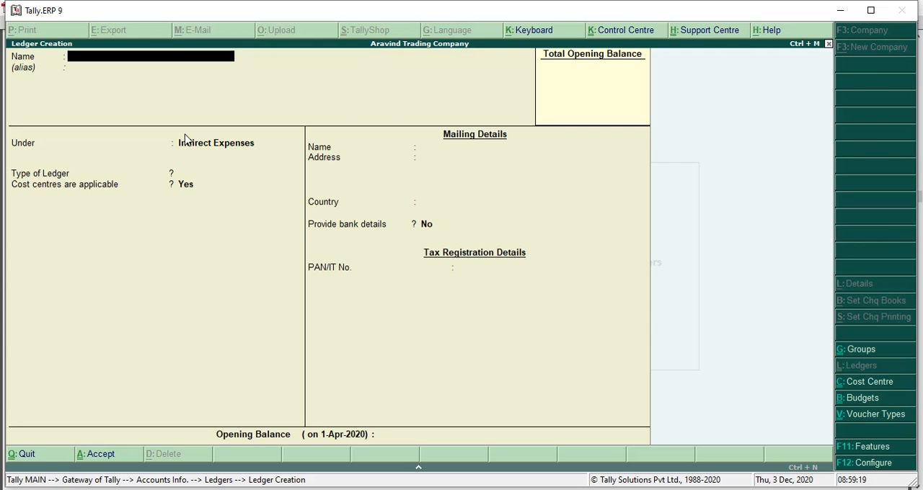
pyautogui.press('Escape')
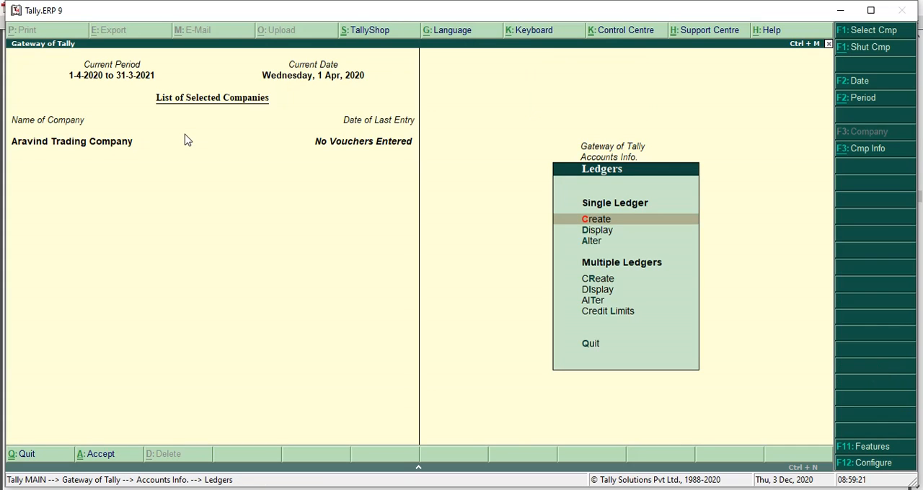
pyautogui.click(600, 148)
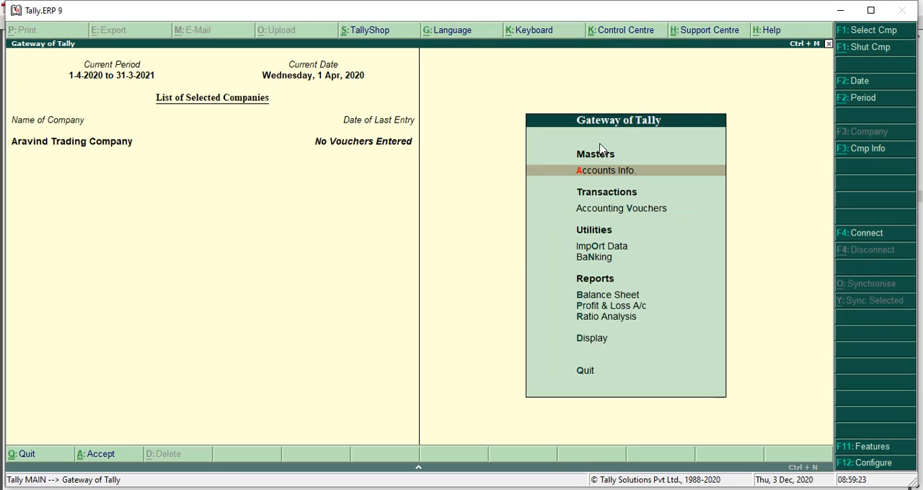
# Step: Switch to the PDF in Adobe Reader and read the Step 5 instructions for entering the payment voucher
pyautogui.hotkey('alt', 'Tab')
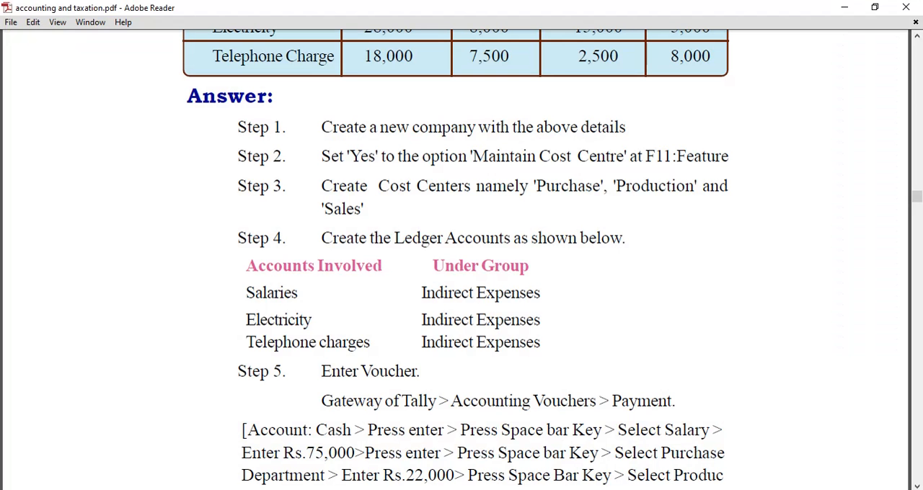
pyautogui.scroll(-1, 585, 408)
pyautogui.scroll(-2, 585, 408)
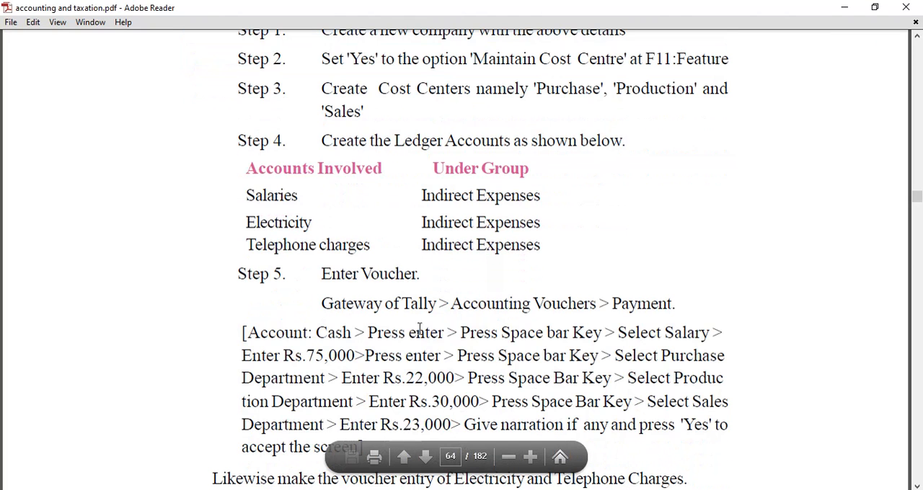
pyautogui.moveTo(320, 274); pyautogui.dragTo(455, 278)
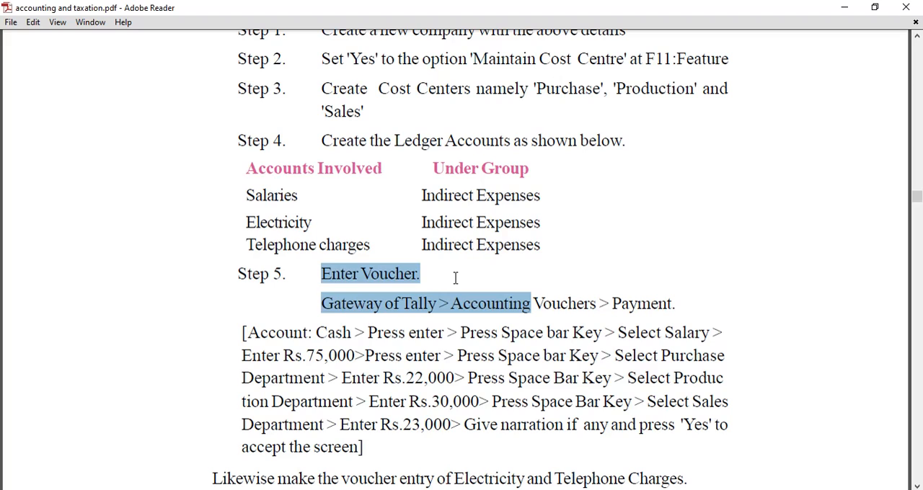
# Step: Finish reading the PDF's voucher entry instructions, switch back to Tally.ERP 9 and open a new payment voucher
pyautogui.click(455, 278)
pyautogui.scroll(-1, 466, 294)
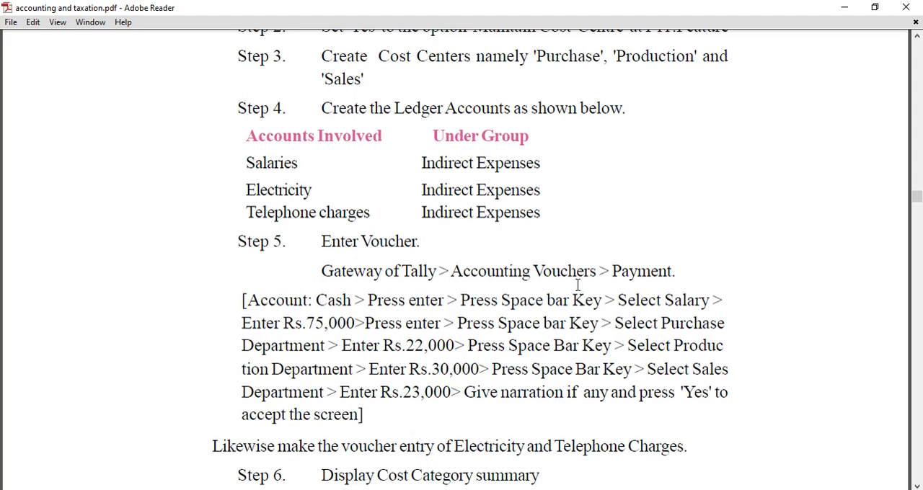
pyautogui.scroll(-2, 688, 285)
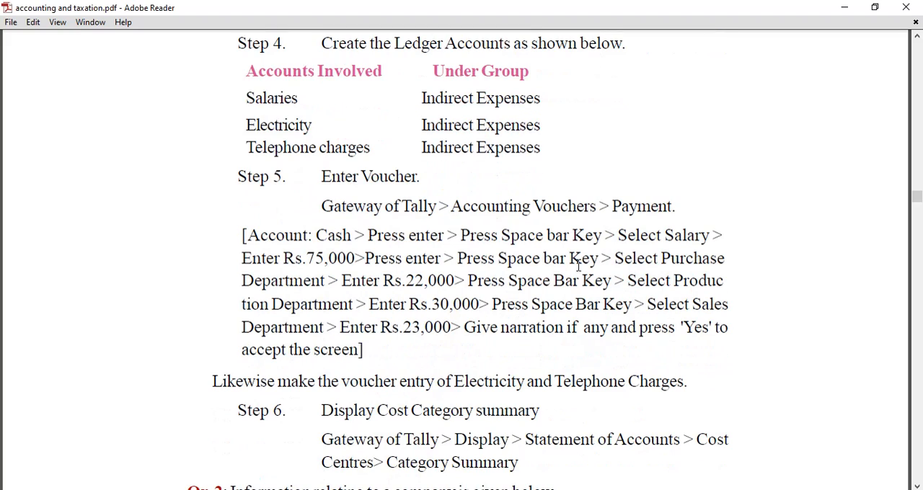
pyautogui.click(447, 489)
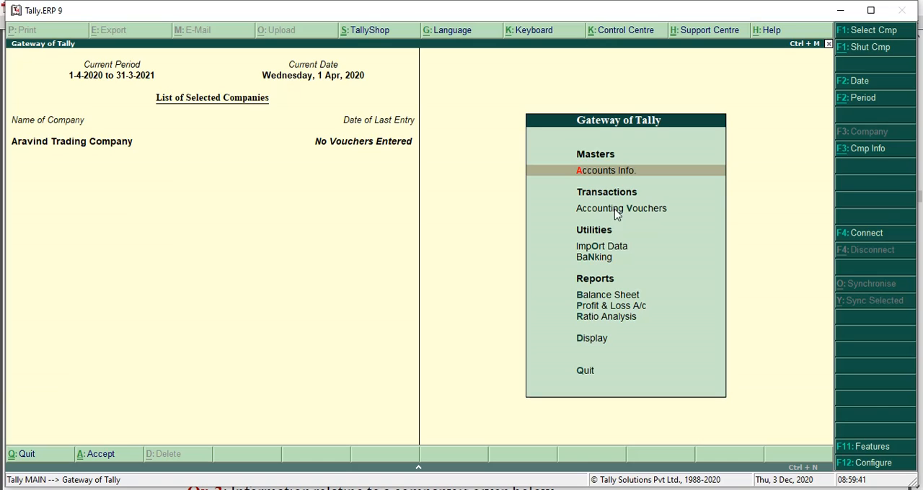
pyautogui.click(614, 210)
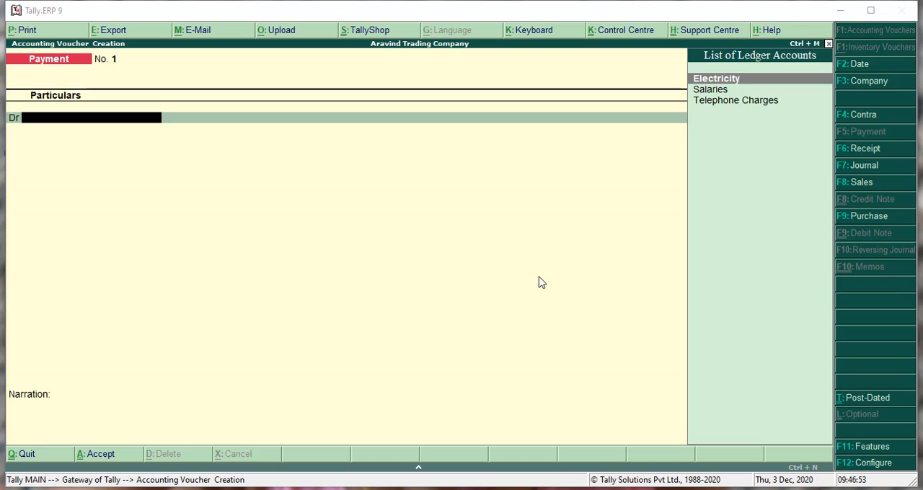
# Step: Configure payment vouchers to use single entry mode for payment/receipt/contra vouchers and save the configuration
pyautogui.click(878, 468)
pyautogui.click(878, 467)
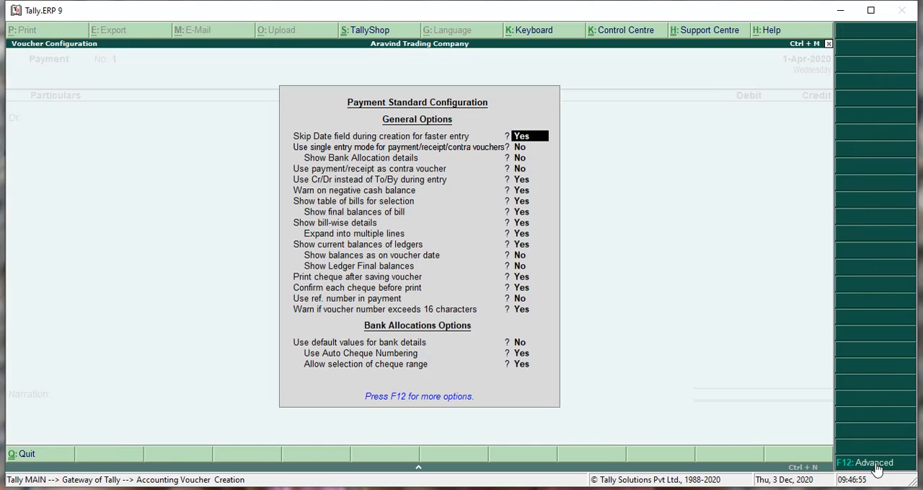
pyautogui.click(522, 147)
pyautogui.write('y')
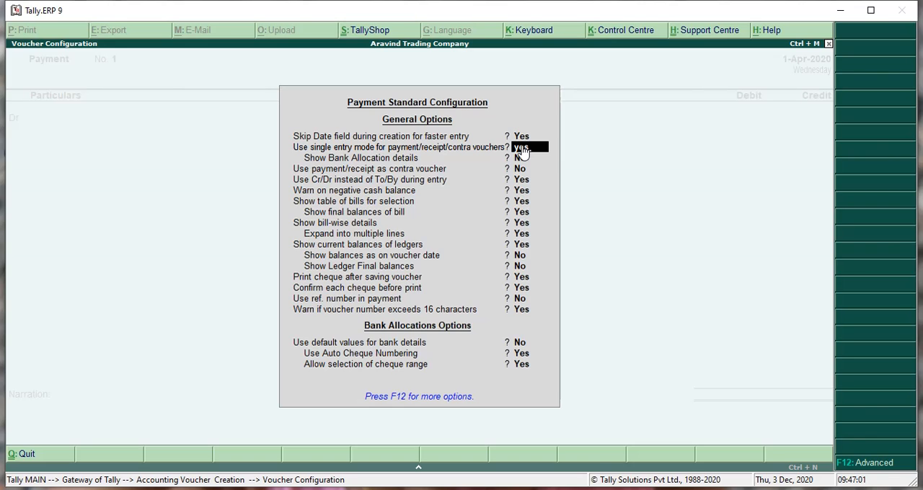
pyautogui.hotkey('ctrl', 'a')
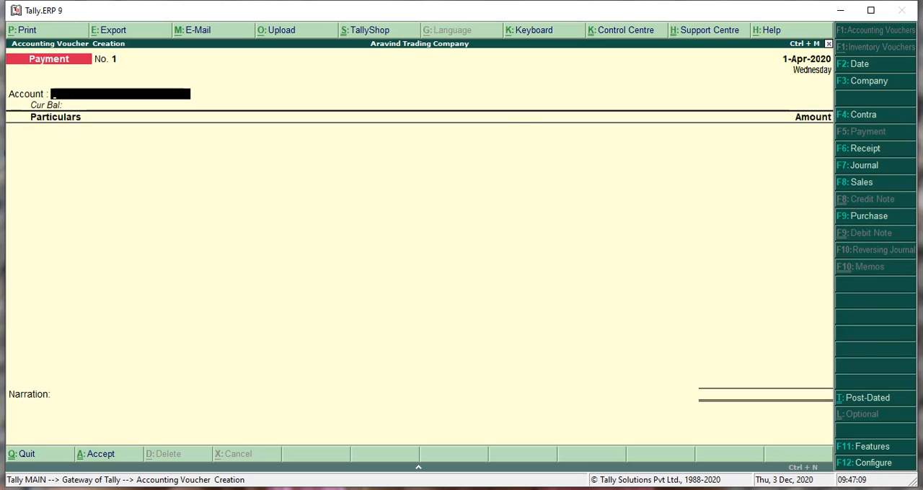
# Step: Set the payment voucher's account to Cash and choose Salaries as the first particular, following the PDF's instructions
pyautogui.write('Cas')
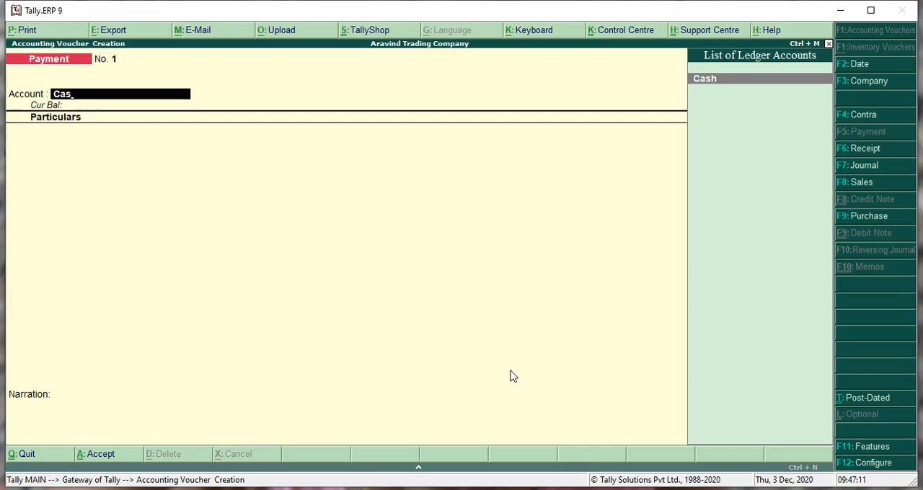
pyautogui.press('Return')
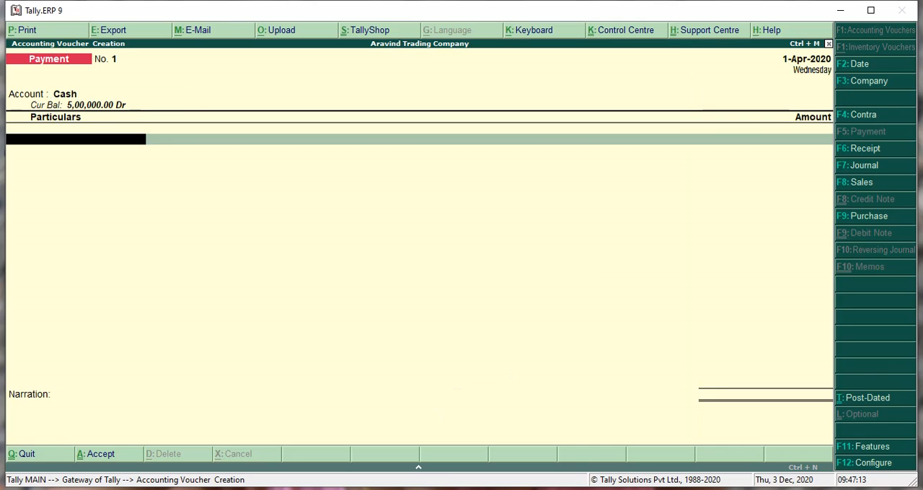
pyautogui.click(347, 489)
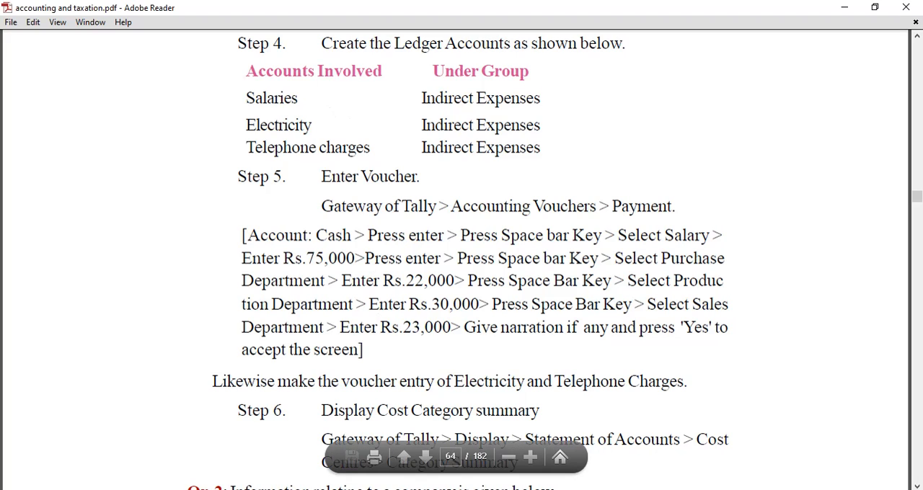
pyautogui.hotkey('alt', 'Tab')
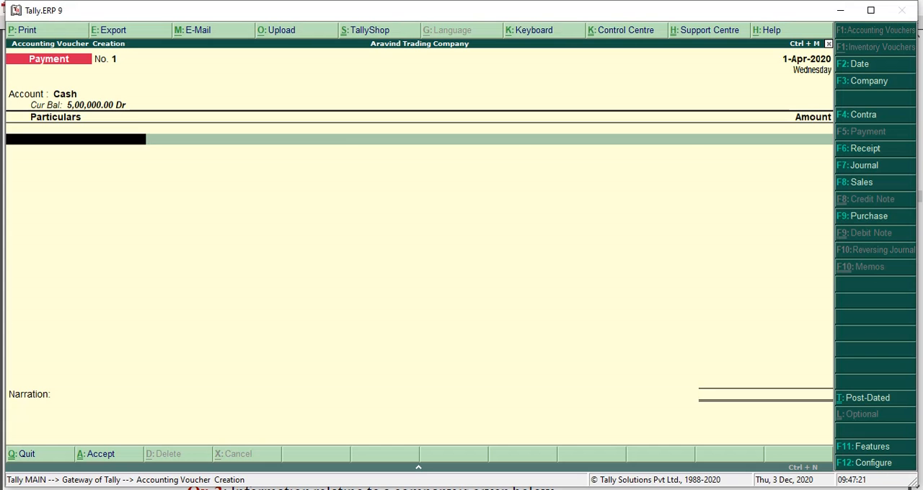
pyautogui.write('Sa')
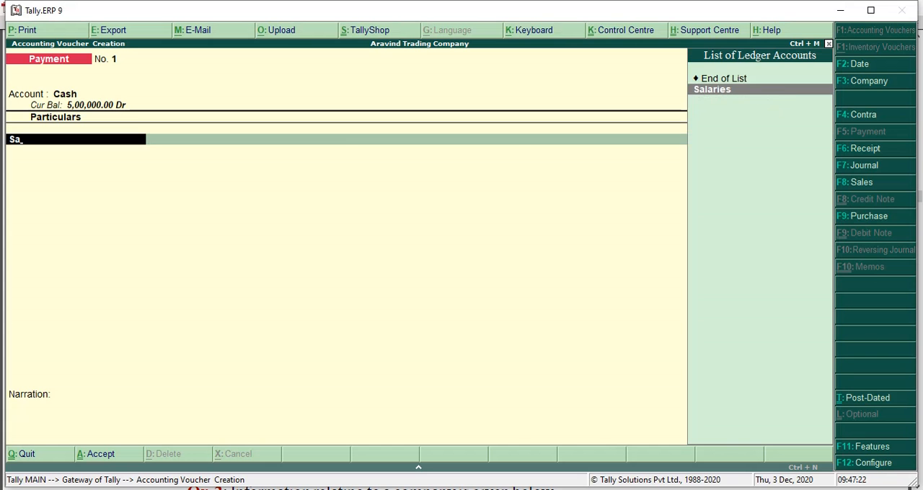
pyautogui.click(713, 90)
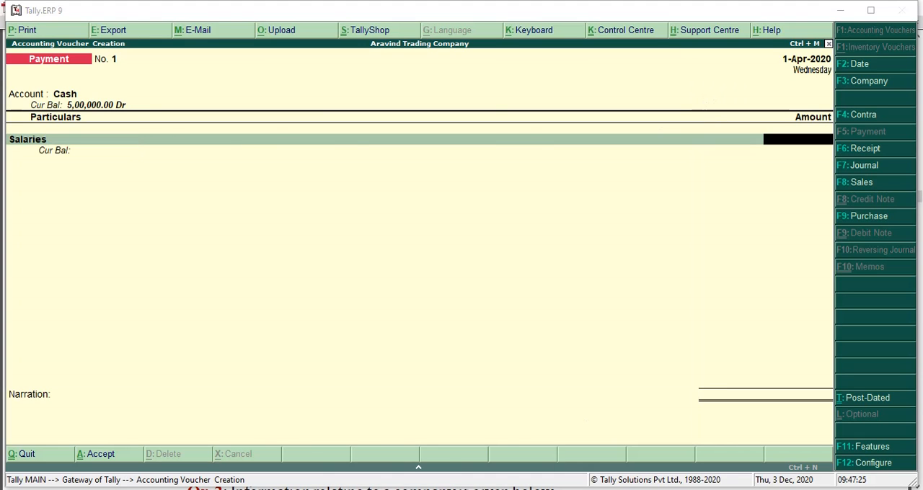
# Step: Consult the PDF's expense table for the salary total and enter 75000 as the Salaries amount
pyautogui.hotkey('alt', 'Tab')
pyautogui.scroll(5, 559, 314)
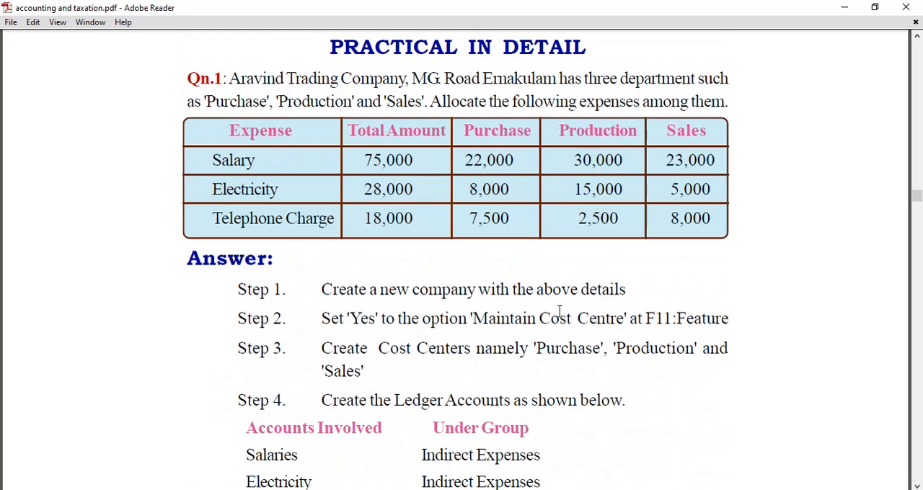
pyautogui.rightClick(447, 489)
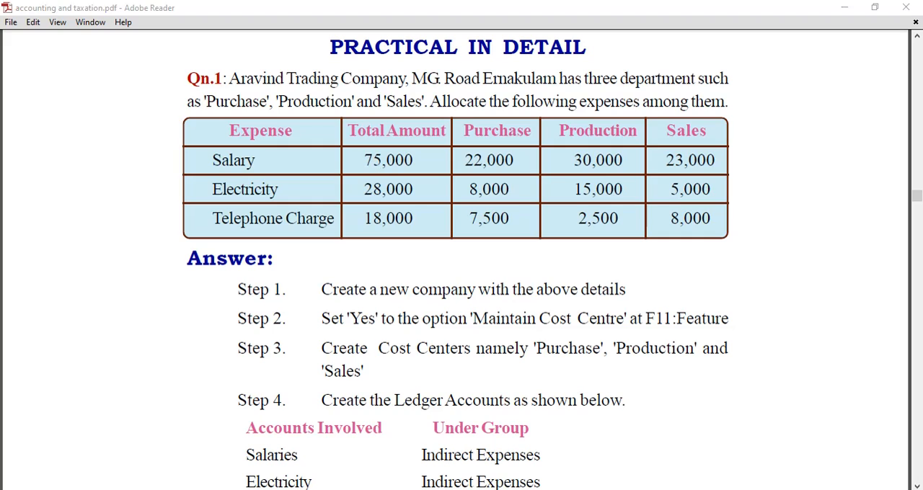
pyautogui.click(482, 489)
pyautogui.write('7')
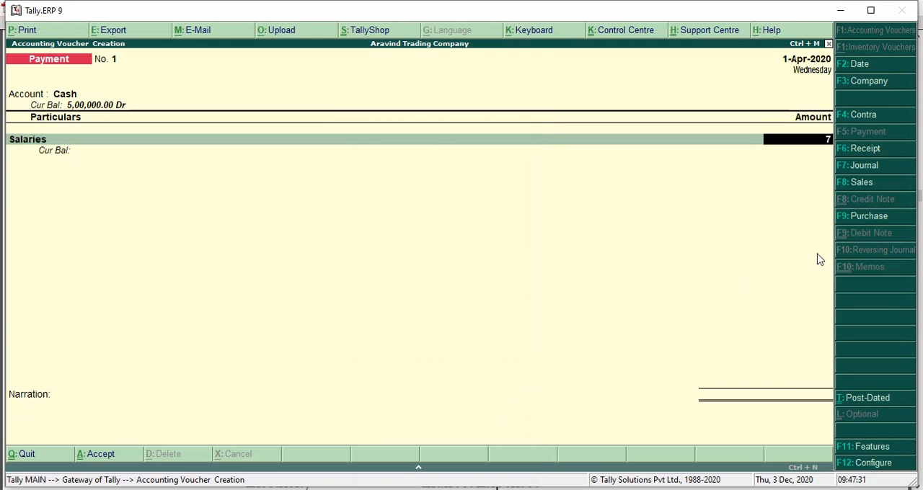
pyautogui.write('5000')
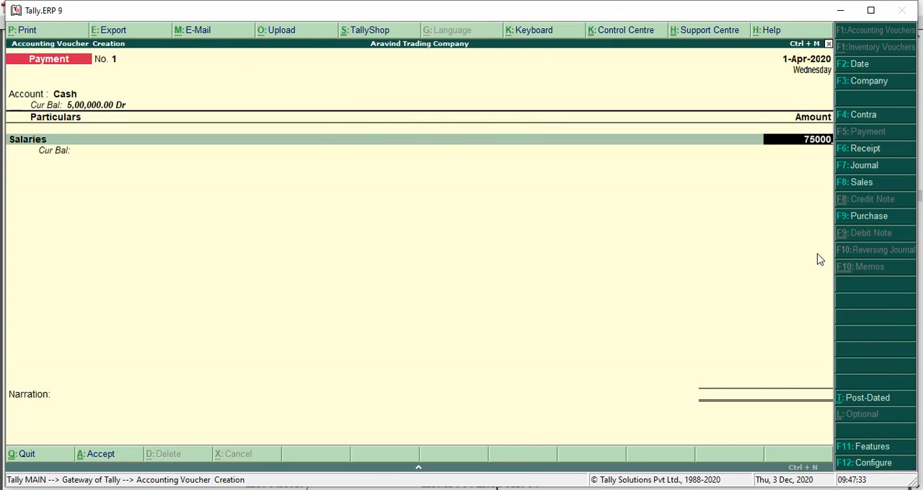
pyautogui.press('Return')
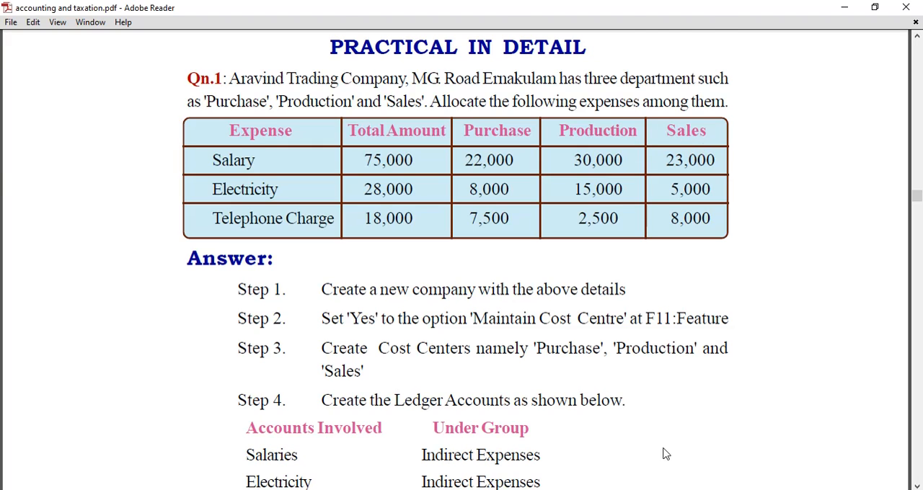
# Step: Allocate 22000 of the Salaries amount to the Purchase cost centre and 30000 to Production
pyautogui.hotkey('alt', 'Tab')
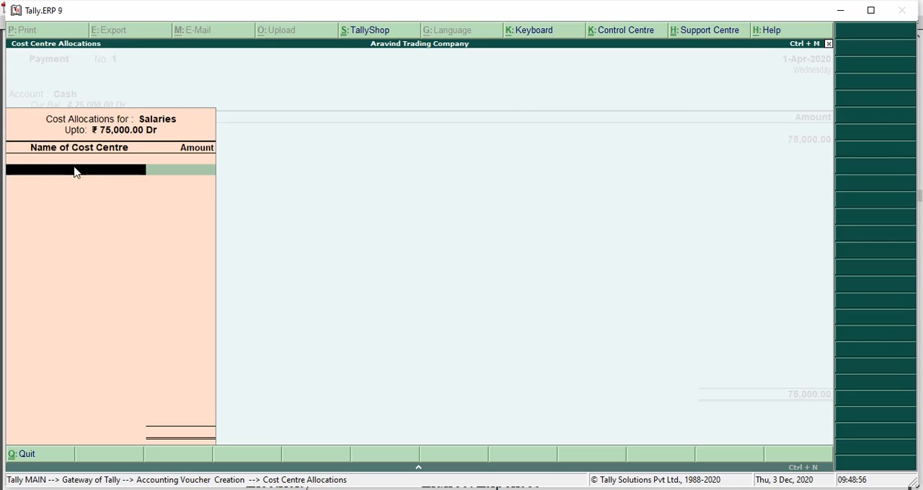
pyautogui.write('P')
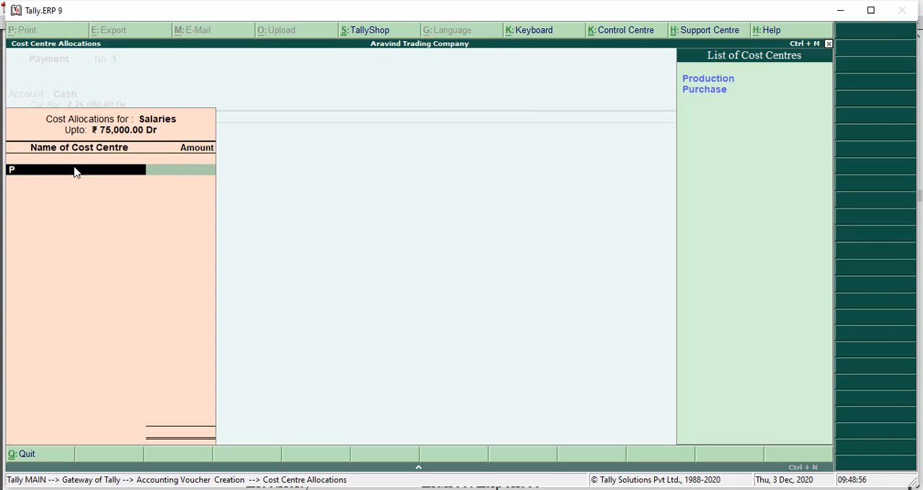
pyautogui.click(696, 91)
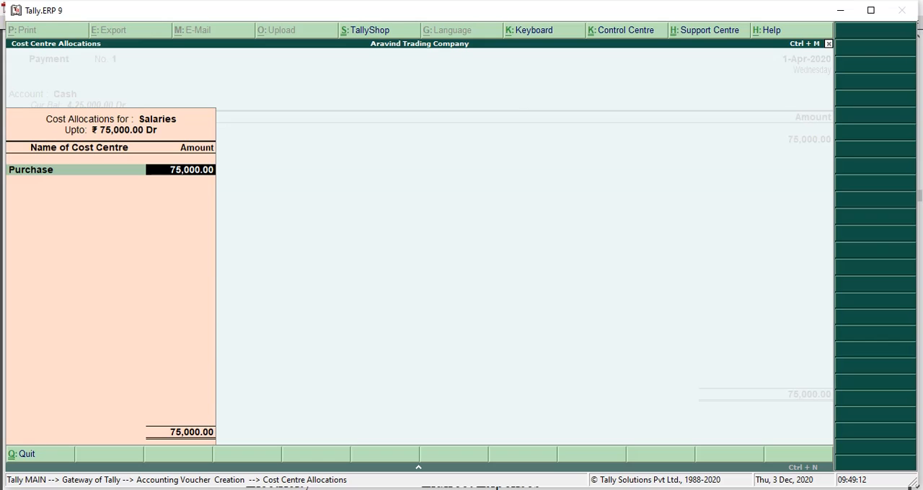
pyautogui.write('22000')
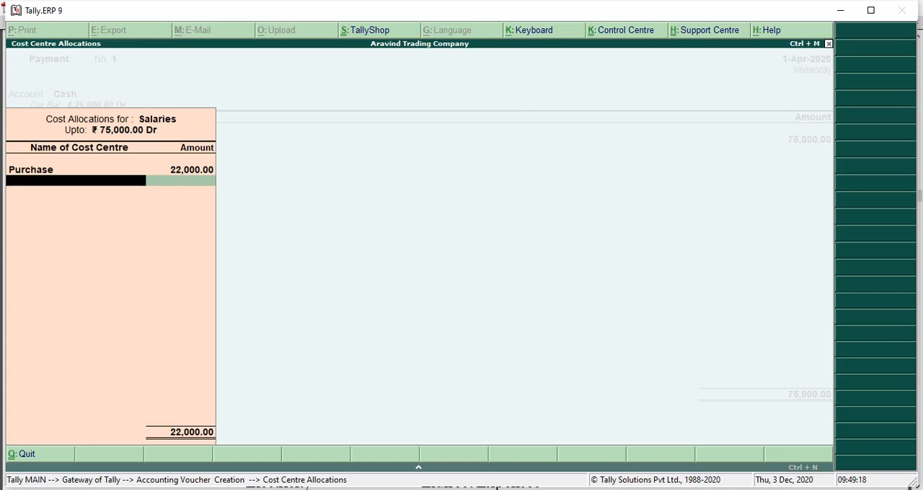
pyautogui.write('Pr')
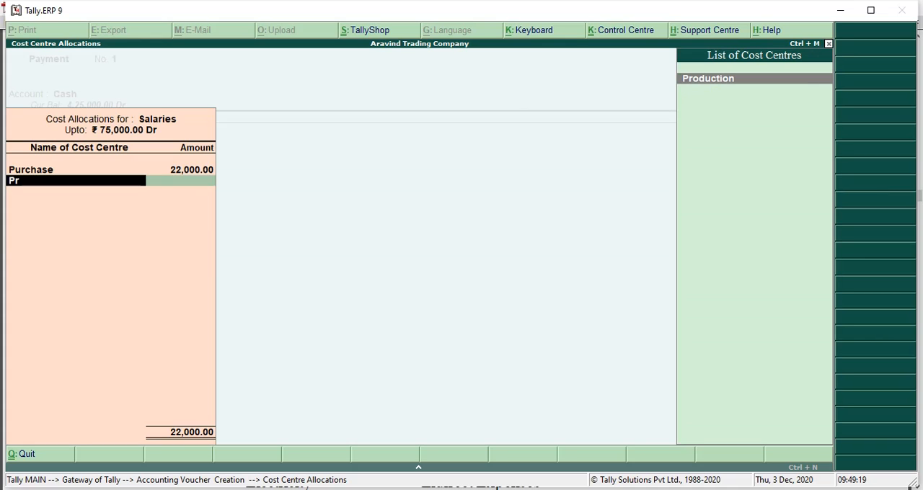
pyautogui.click(725, 83)
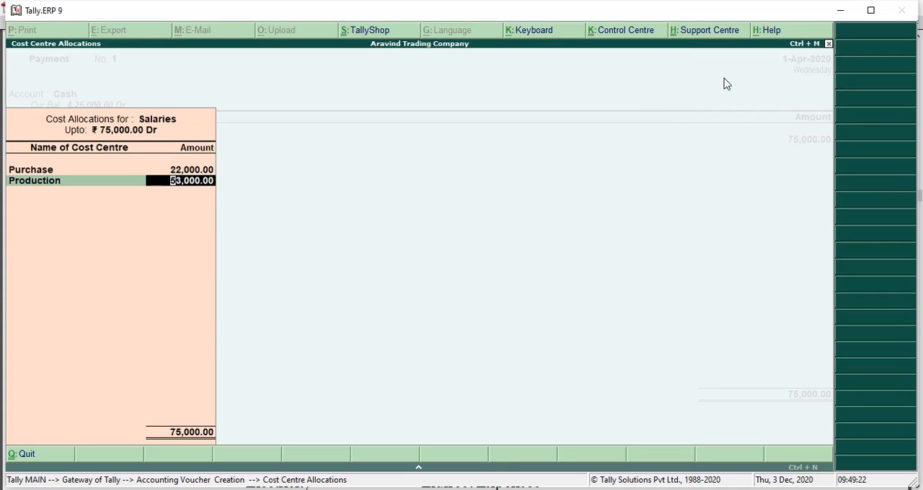
pyautogui.write('30000')
pyautogui.press('Return')
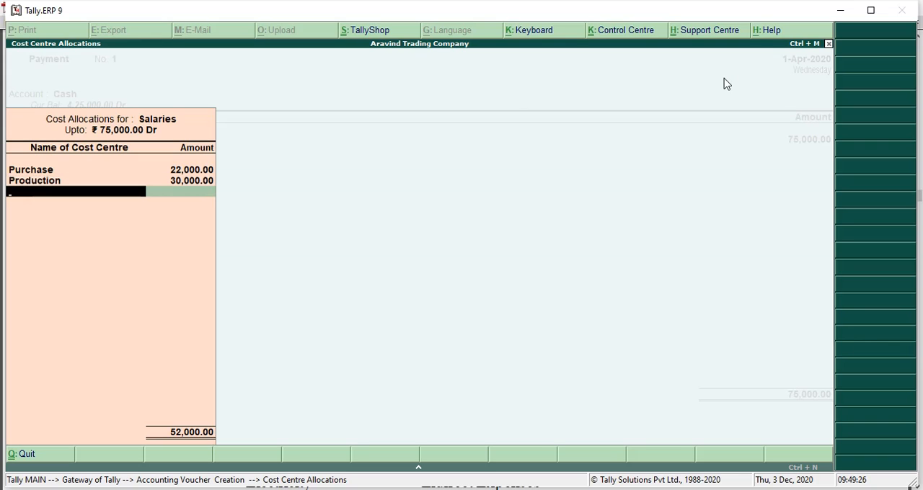
# Step: Allocate the remaining 23,000 of Salaries to the Sales cost centre, leave the narration blank and accept the voucher
pyautogui.write('Sa')
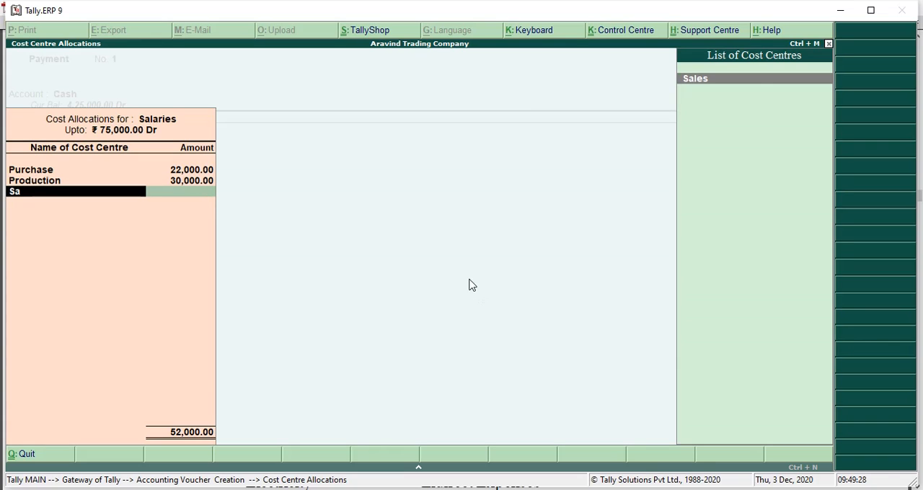
pyautogui.click(704, 79)
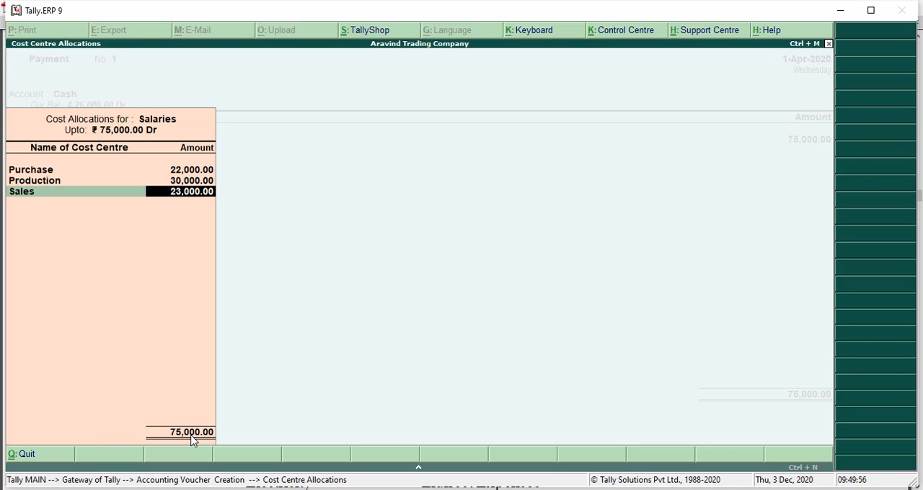
pyautogui.press('Return')
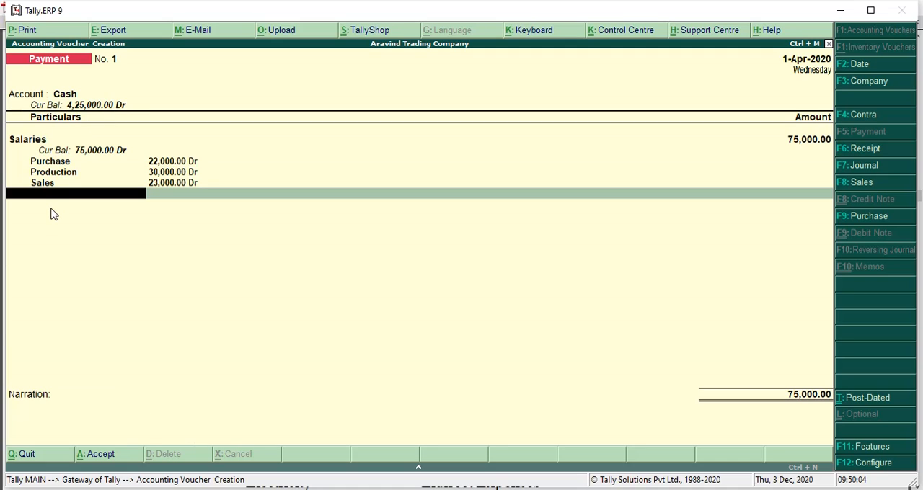
pyautogui.press('Return')
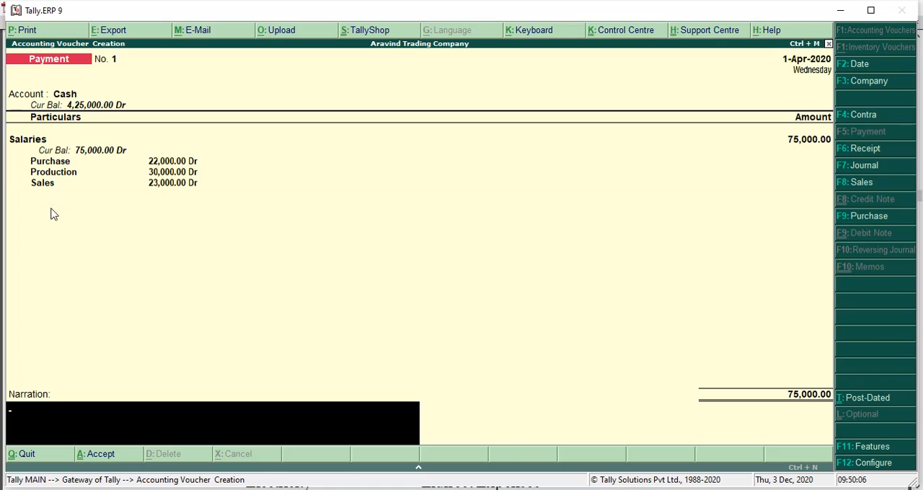
pyautogui.press('Return')
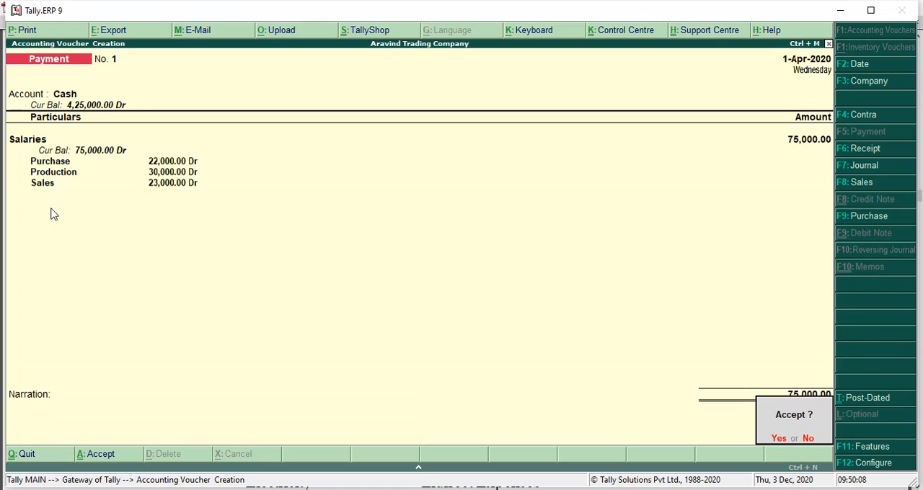
pyautogui.press('Return')
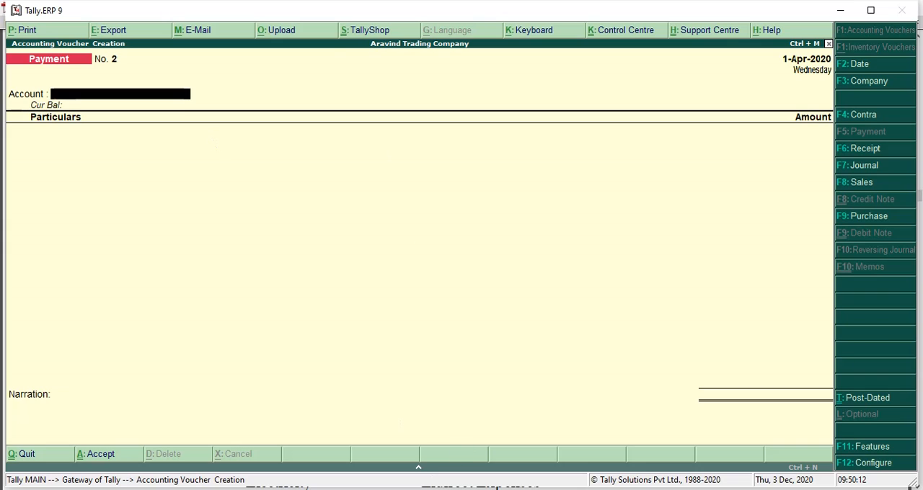
# Step: Consult the PDF's expense table, then enter a Cash payment for Electricity with an amount of 28000
pyautogui.hotkey('alt', 'Tab')
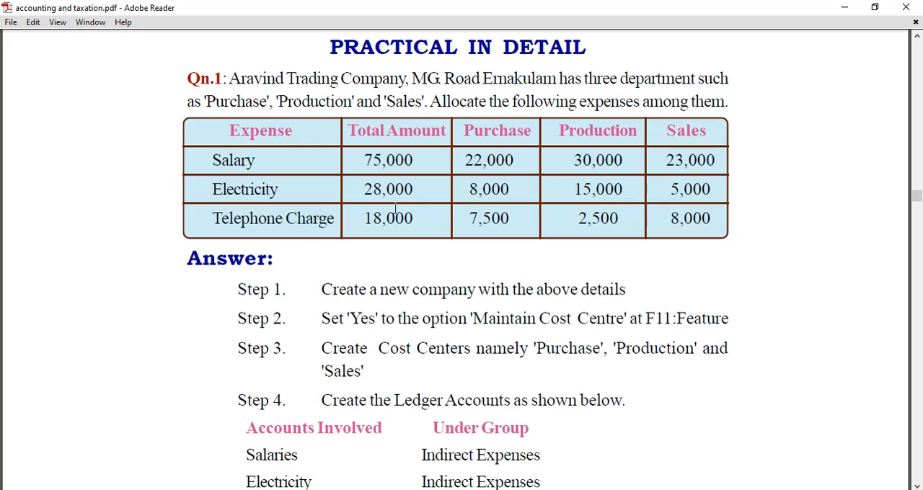
pyautogui.hotkey('alt', 'Tab')
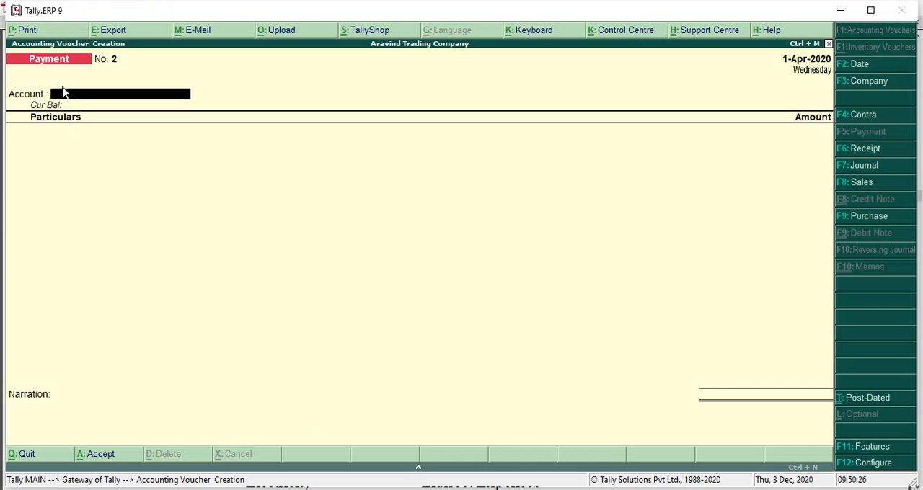
pyautogui.write('C')
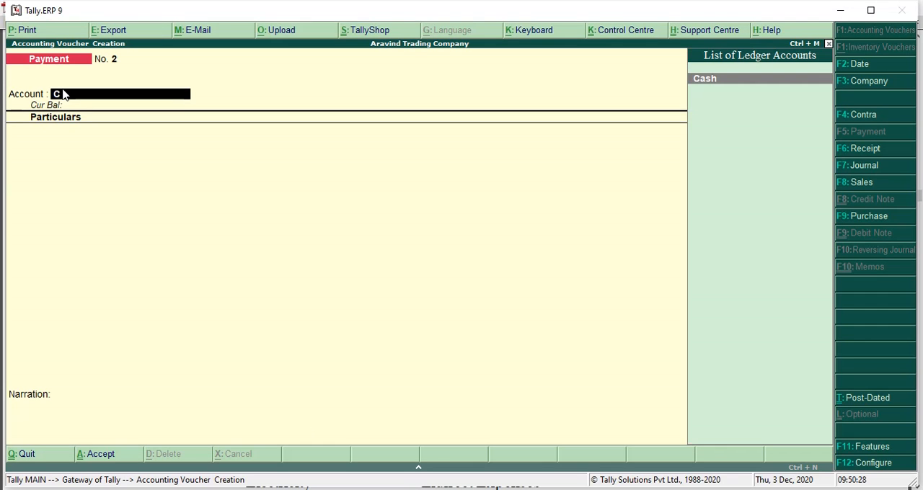
pyautogui.press('Return')
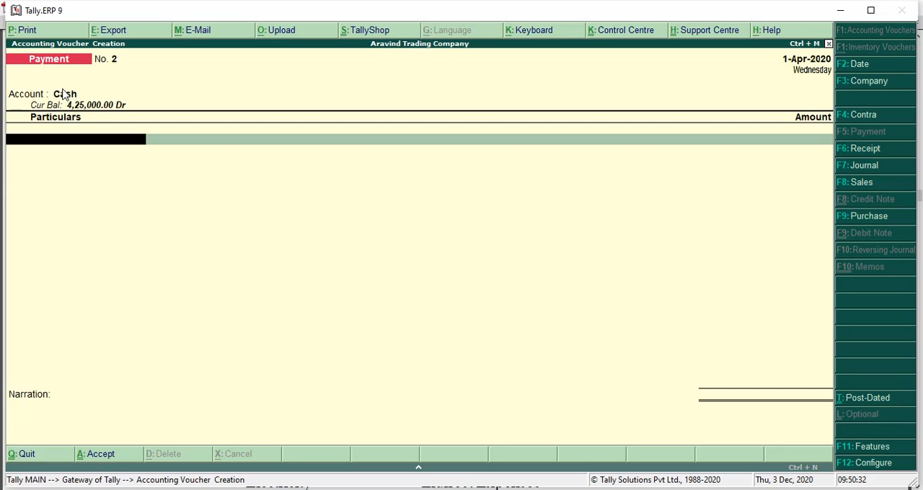
pyautogui.write('E')
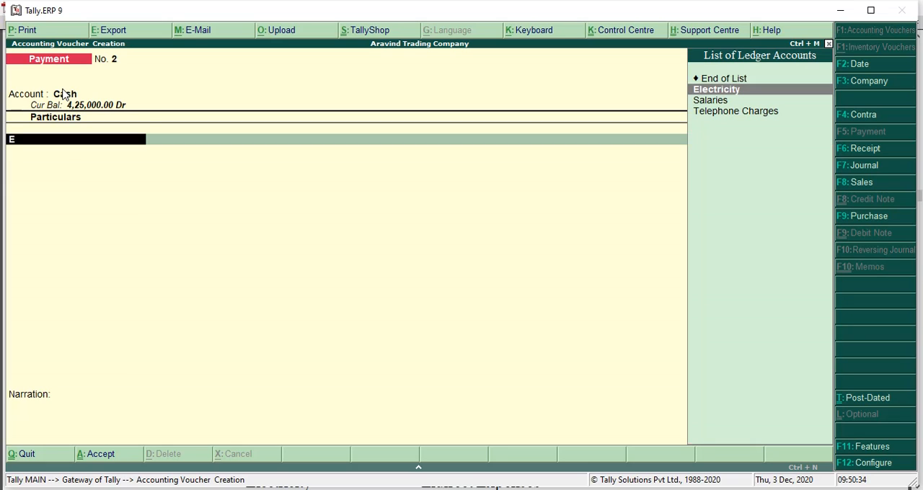
pyautogui.press('Return')
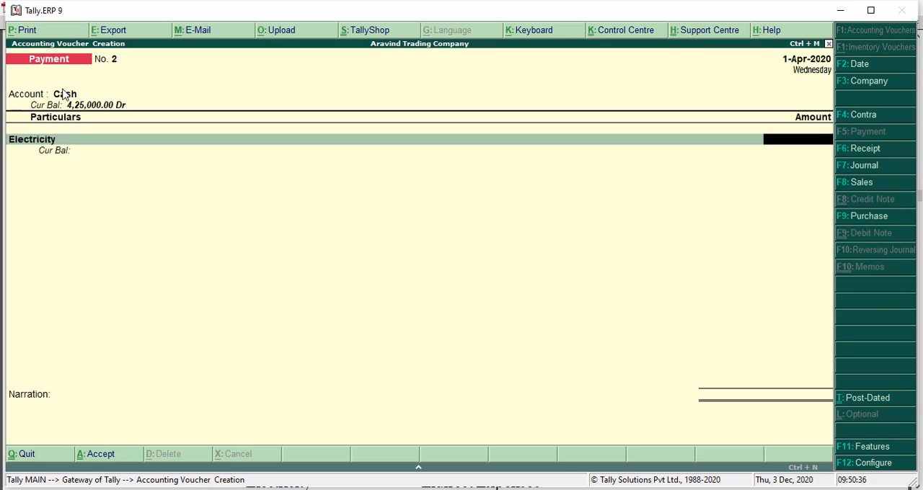
pyautogui.write('28000')
pyautogui.press('Return')
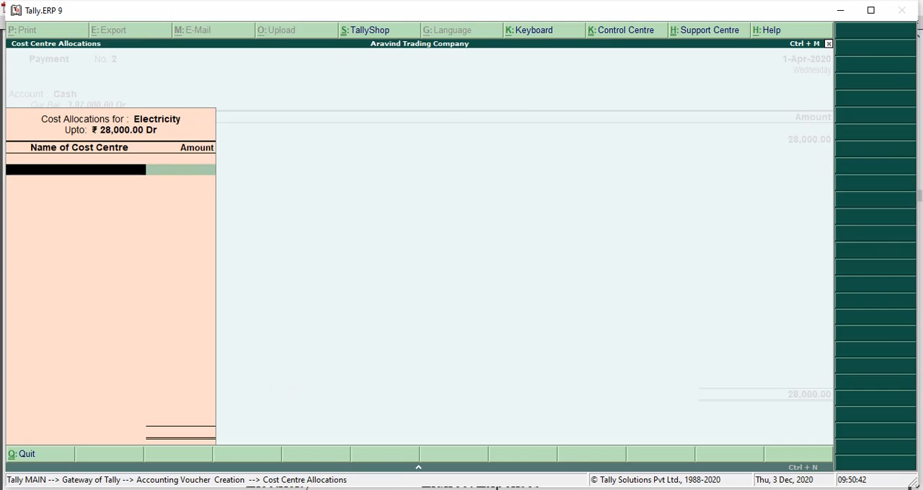
# Step: Check the Electricity split in the PDF's expense table and allocate 8,000 to the Purchase cost centre
pyautogui.click(346, 489)
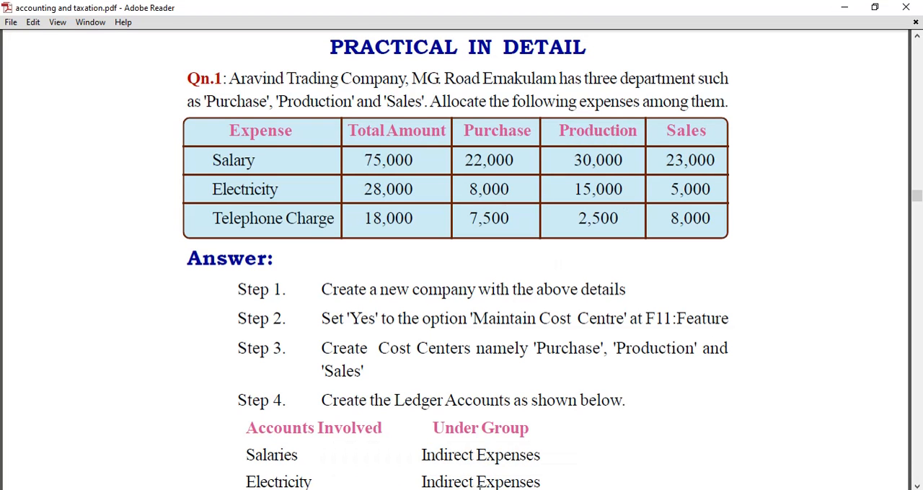
pyautogui.hotkey('alt', 'Tab')
pyautogui.write('Pu')
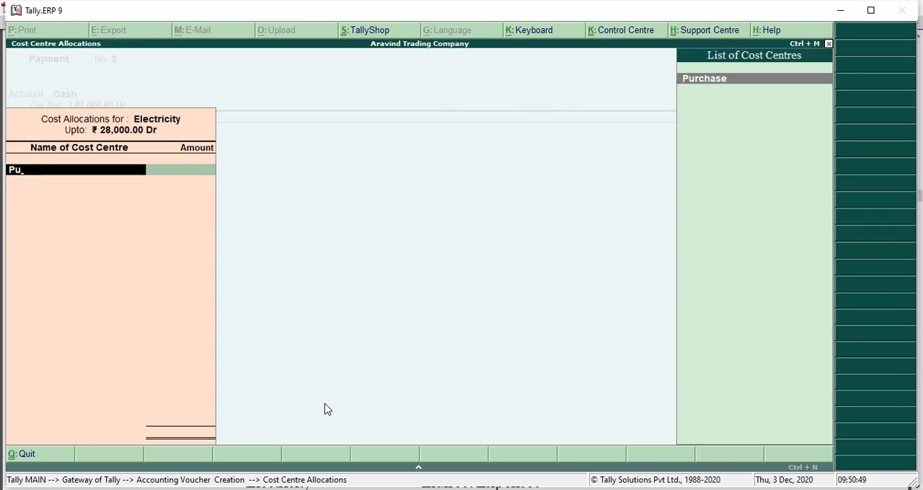
pyautogui.press('Return')
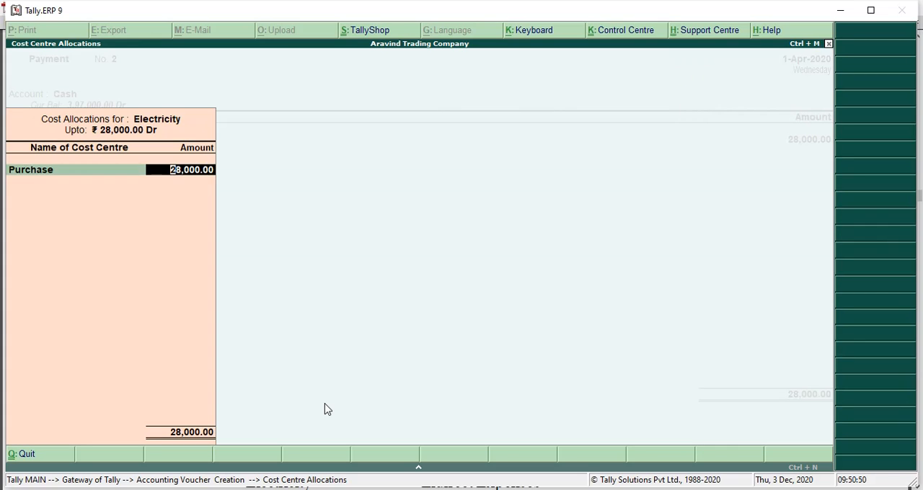
pyautogui.write('8,000')
pyautogui.press('Return')
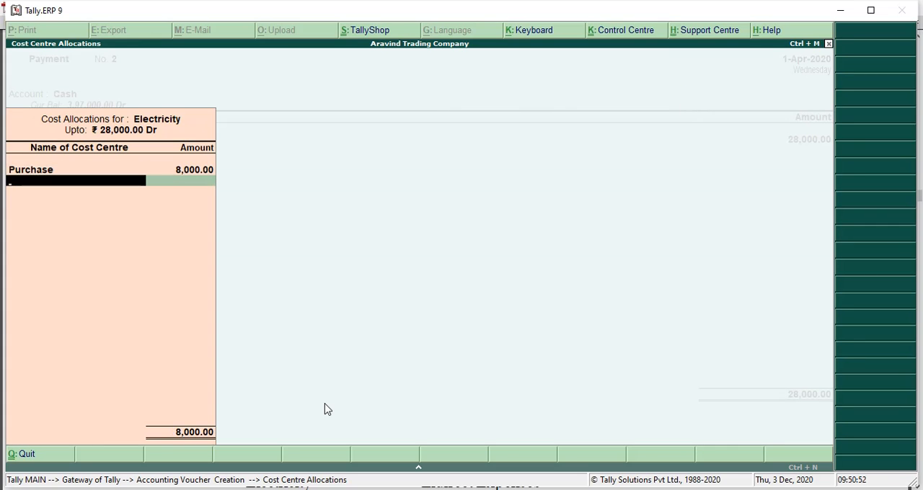
# Step: Allocate 15000 of the Electricity amount to the Production cost centre
pyautogui.write('P')
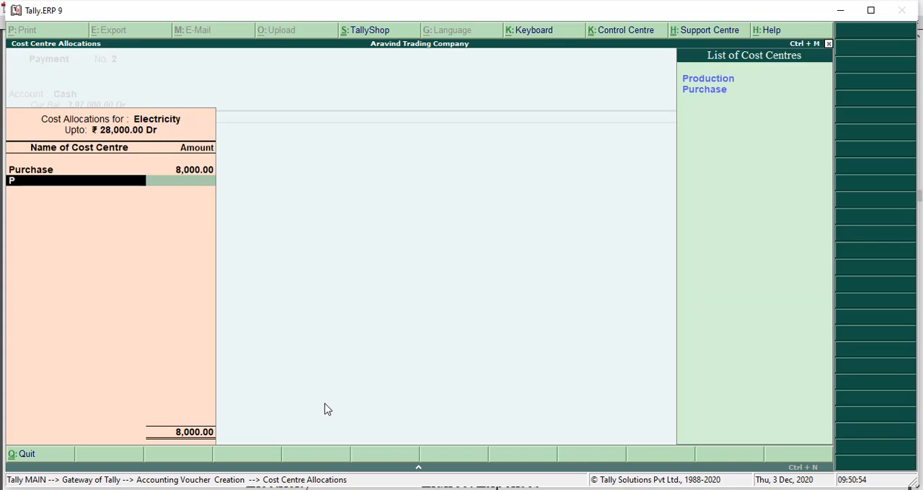
pyautogui.press('Down')
pyautogui.press('Up')
pyautogui.press('Return')
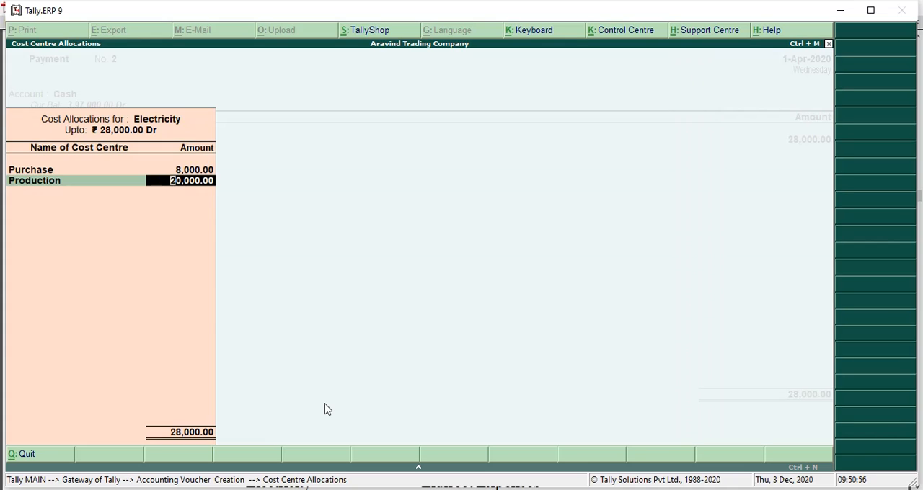
pyautogui.write('15000')
pyautogui.press('Return')
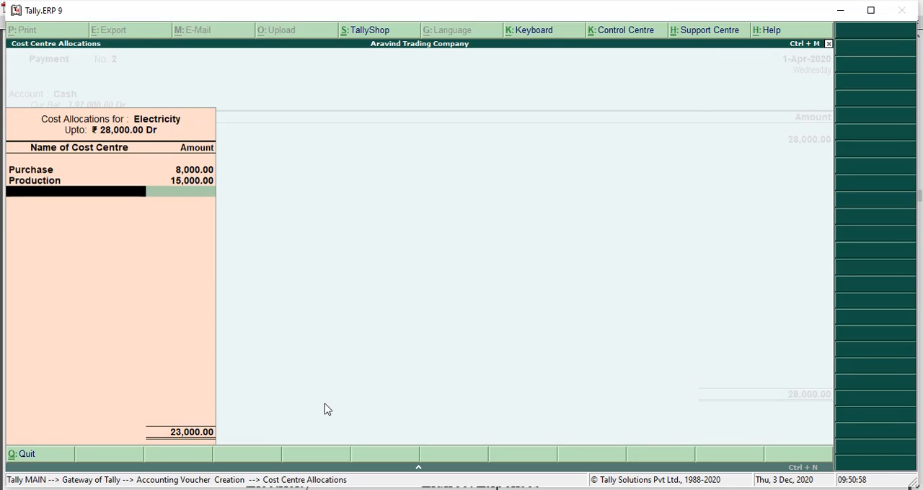
# Step: Allocate the remaining 5,000 of Electricity to the Sales cost centre, leave the narration blank and accept the voucher
pyautogui.write('Sa')
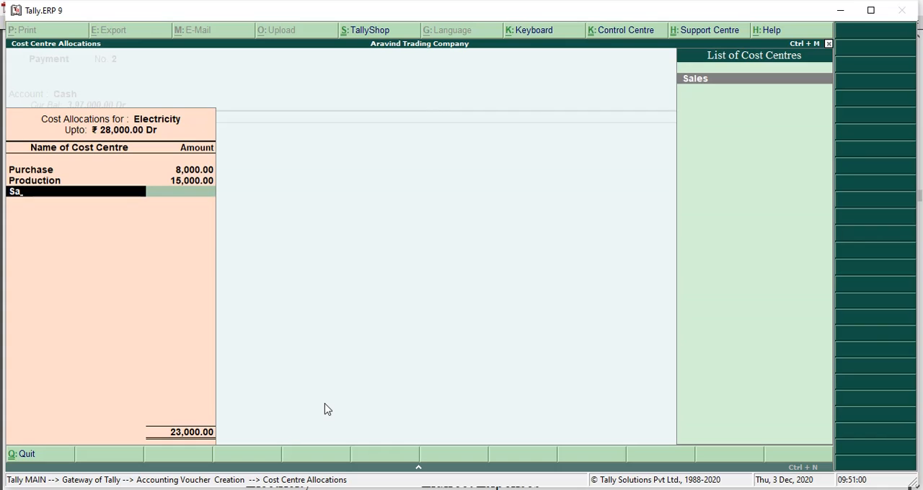
pyautogui.press('Return')
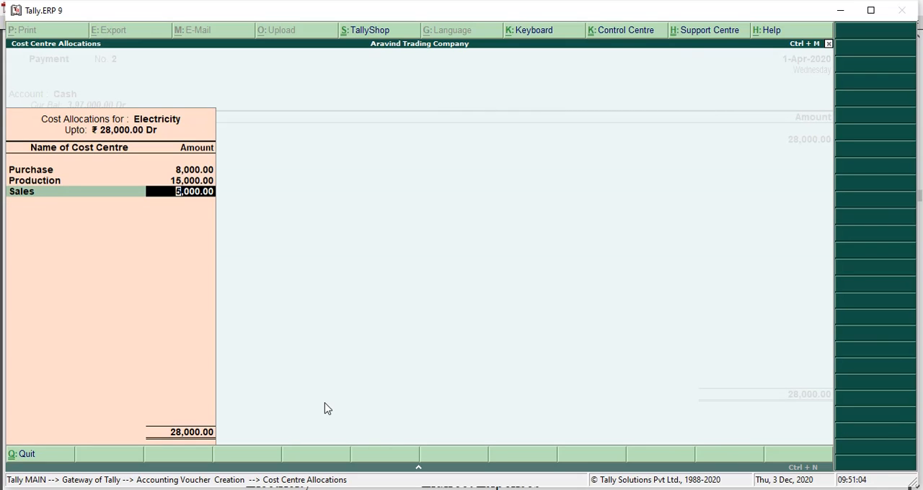
pyautogui.press('Return')
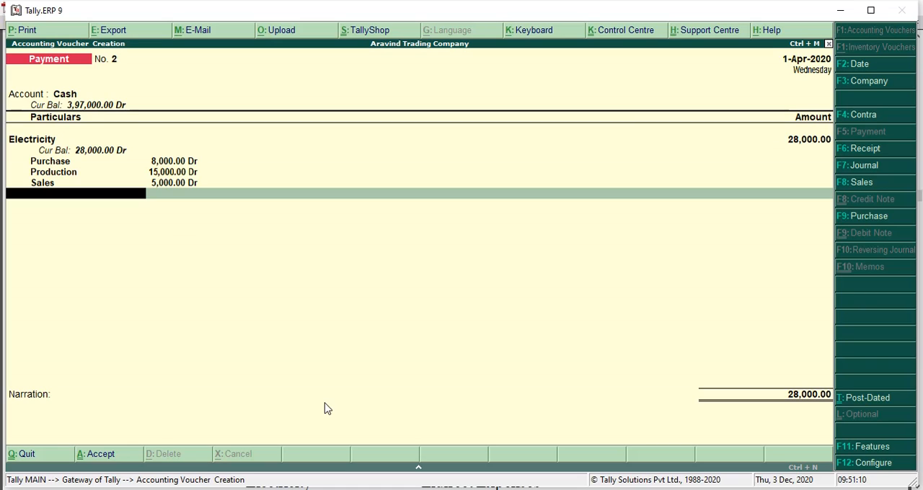
pyautogui.press('Return')
pyautogui.press('Return')
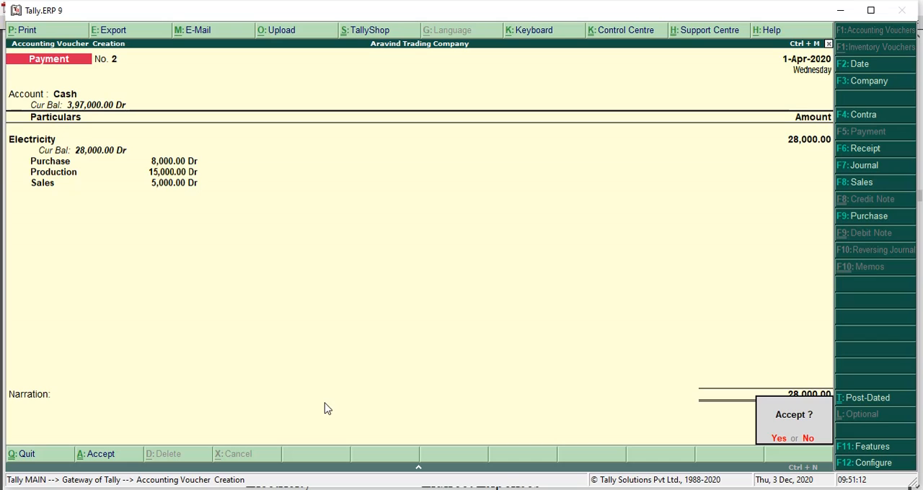
# Step: Set the new payment voucher's account to Cash and choose Telephone Charges as the first particular
pyautogui.press('Return')
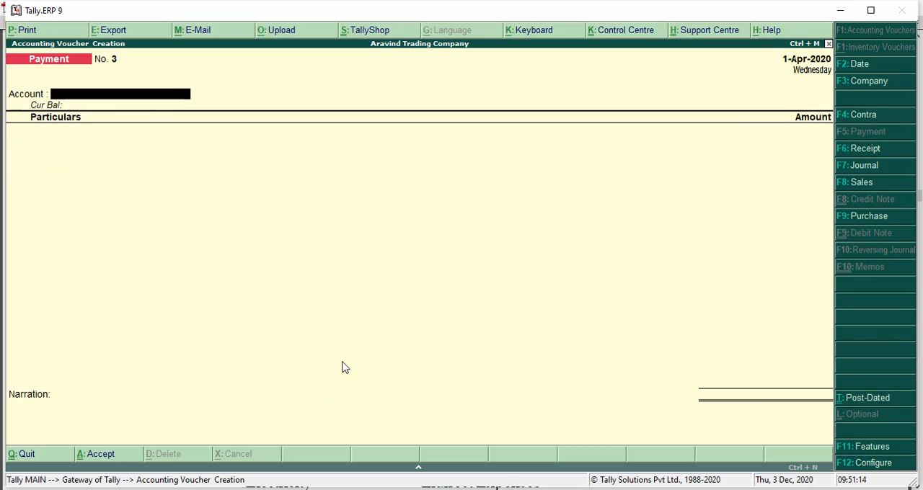
pyautogui.press('Return')
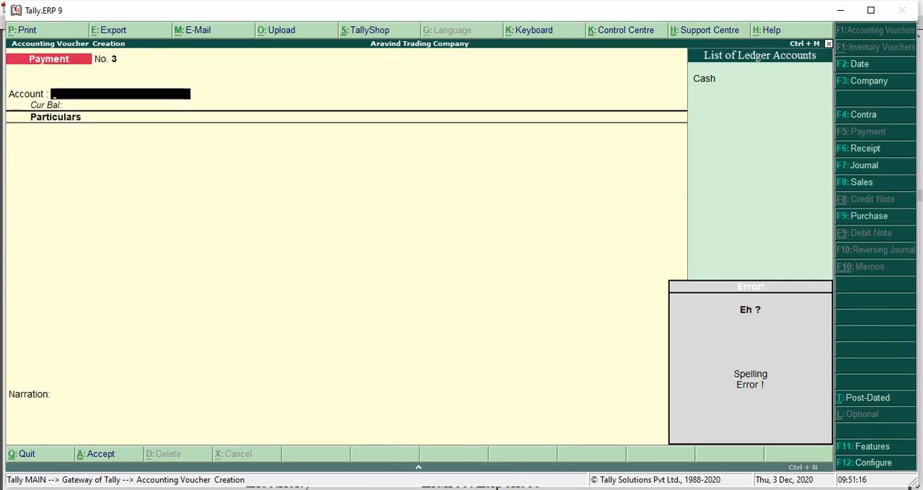
pyautogui.write('Cas')
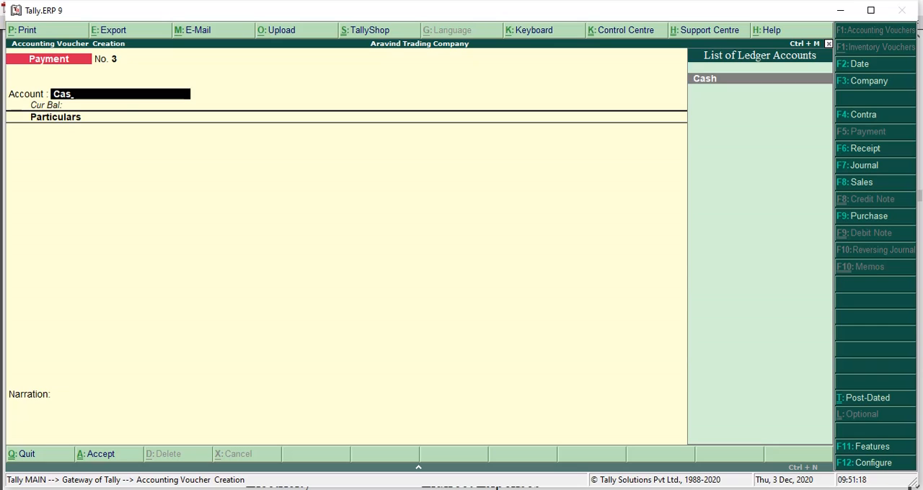
pyautogui.press('Return')
pyautogui.write('te')
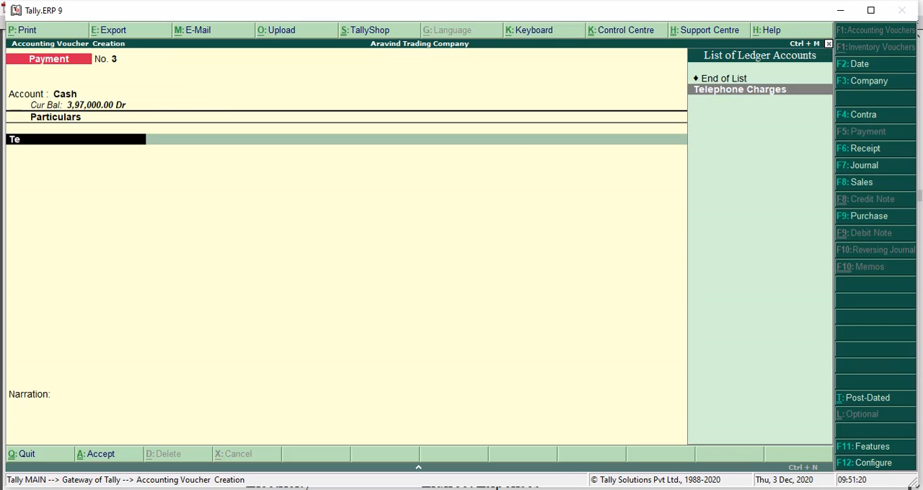
pyautogui.press('Return')
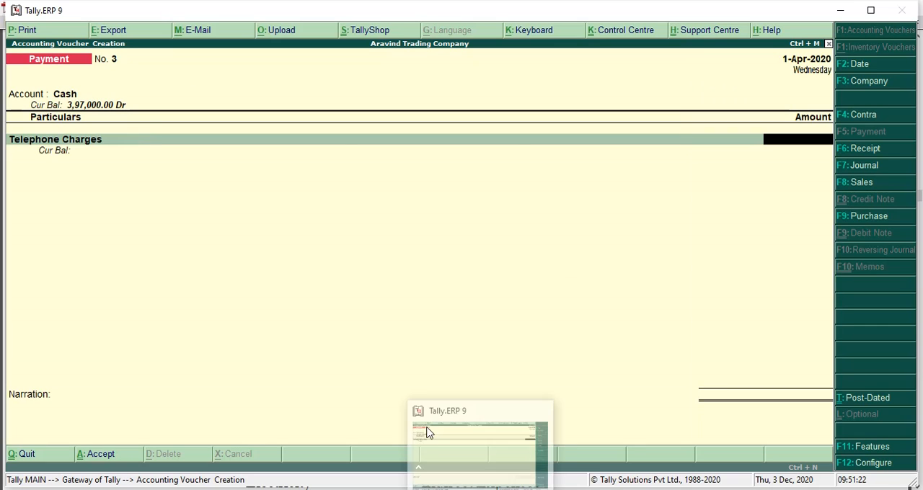
# Step: Consult the PDF's expense table for the telephone total and enter 18000 as the Telephone Charges amount
pyautogui.click(420, 489)
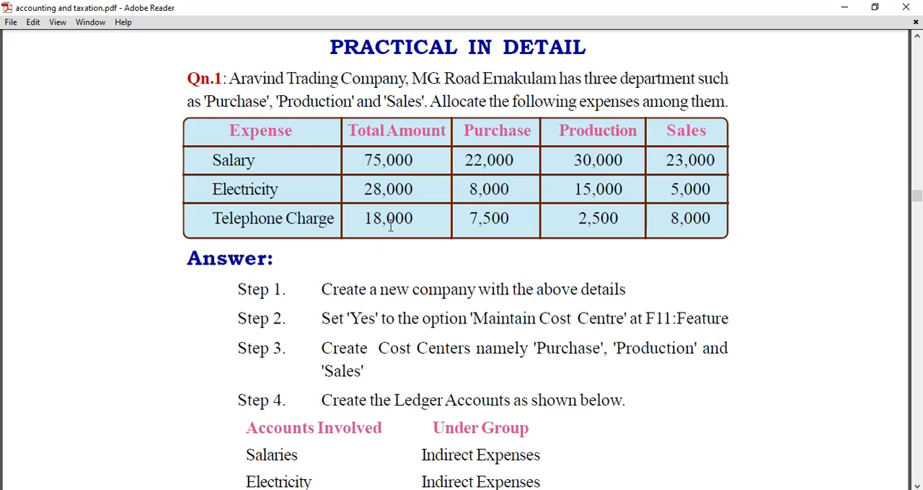
pyautogui.hotkey('alt', 'Tab')
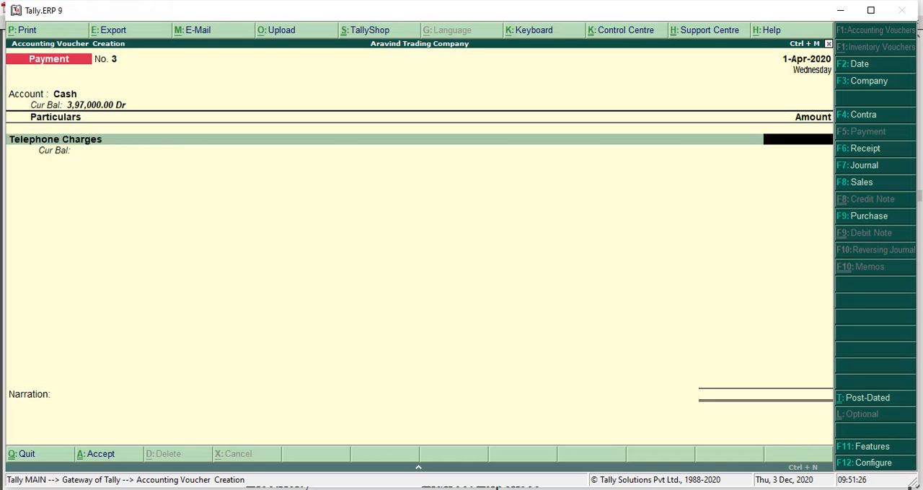
pyautogui.write('18000')
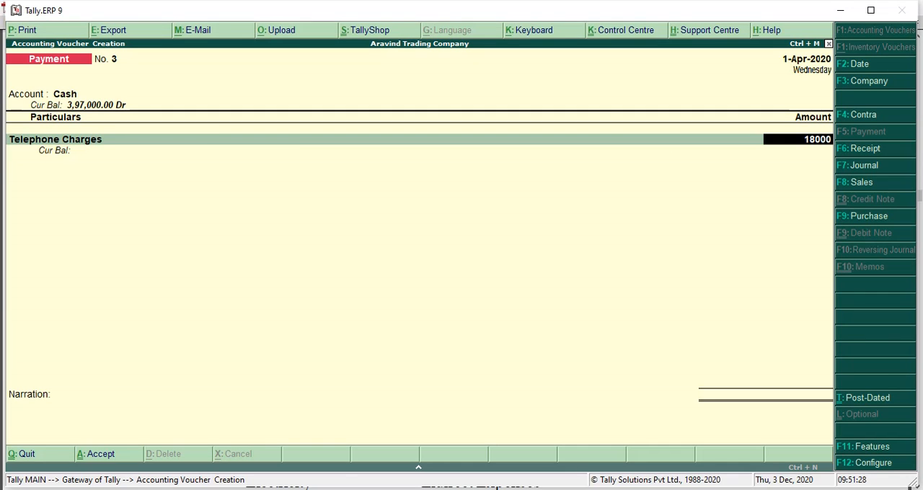
pyautogui.press('Return')
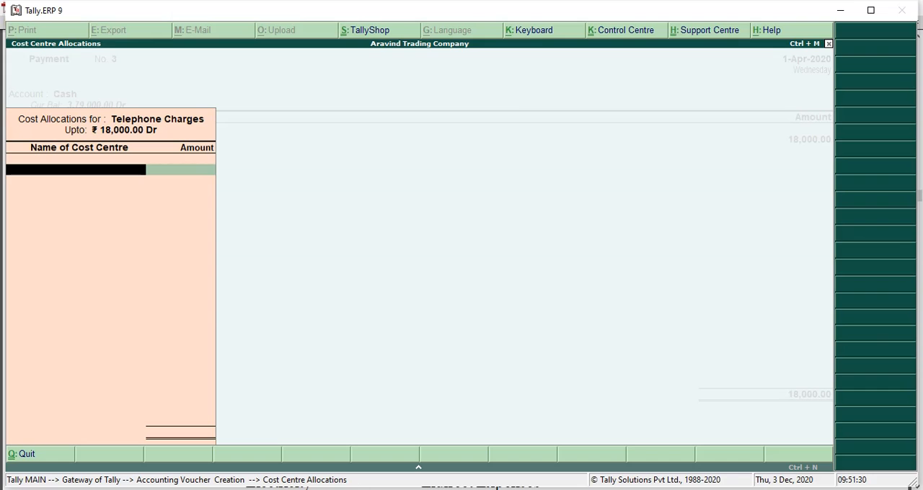
# Step: Check the telephone split in the PDF's expense table and allocate 7500 of Telephone Charges to the Purchase cost centre
pyautogui.hotkey('alt', 'Tab')
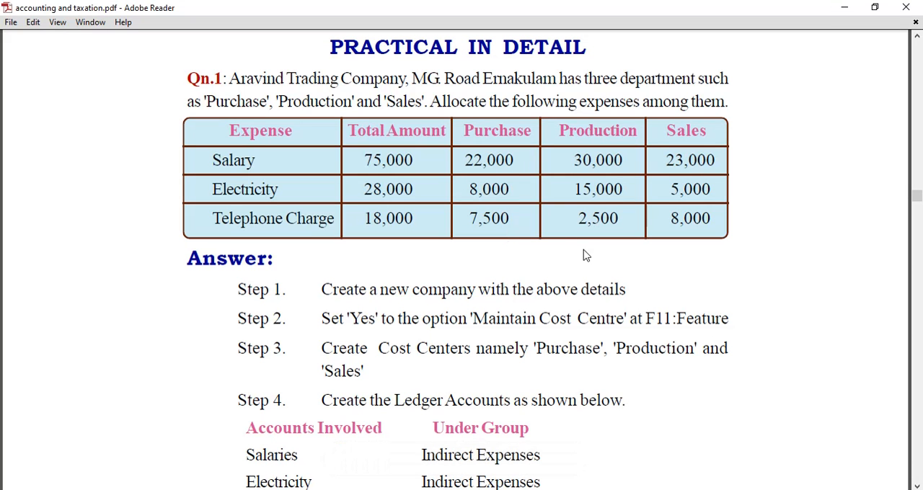
pyautogui.hotkey('alt', 'Tab')
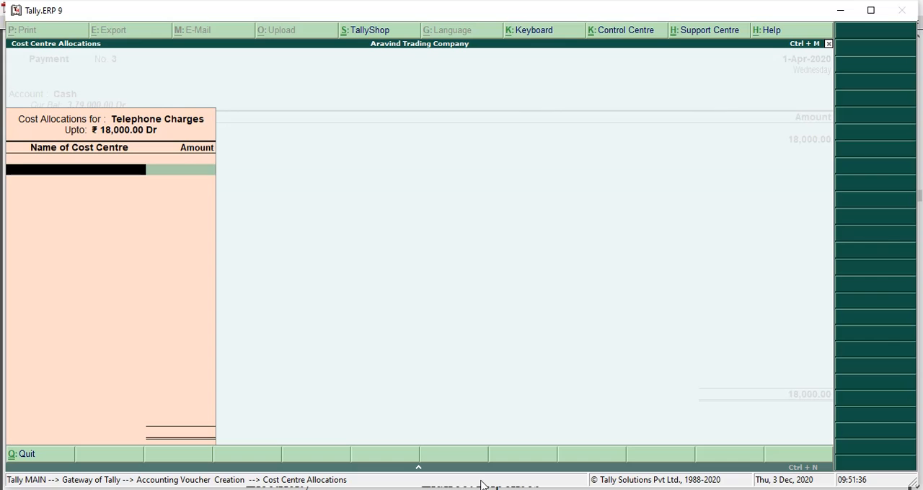
pyautogui.write('P')
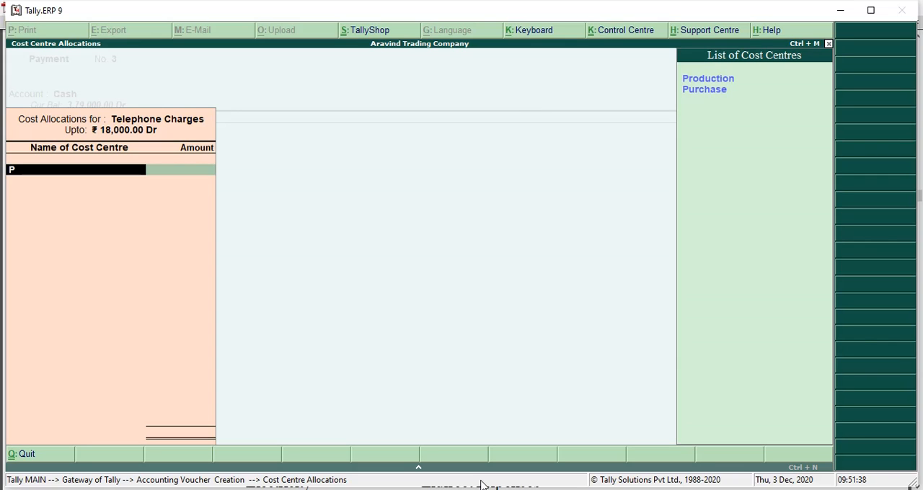
pyautogui.press('Down')
pyautogui.press('Return')
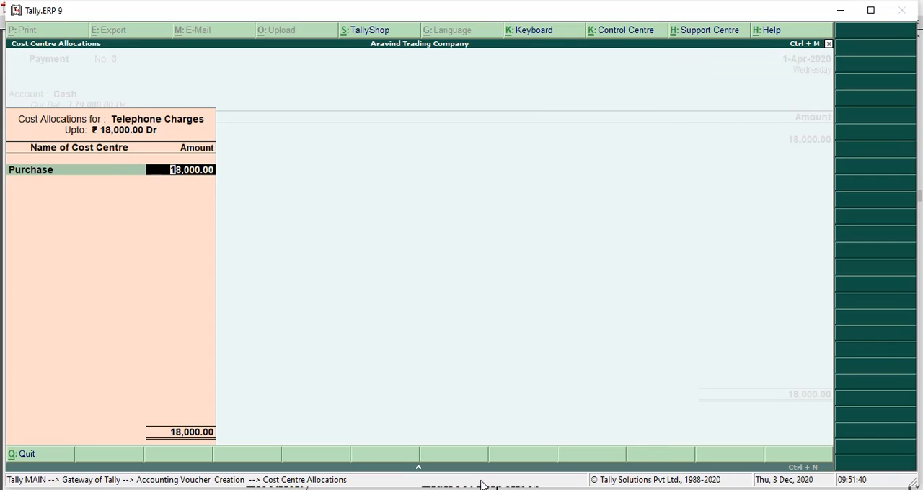
pyautogui.write('7500')
pyautogui.press('Return')
# Step: Allocate 2500 of the Telephone Charges amount to the Production cost centre
pyautogui.write('P')
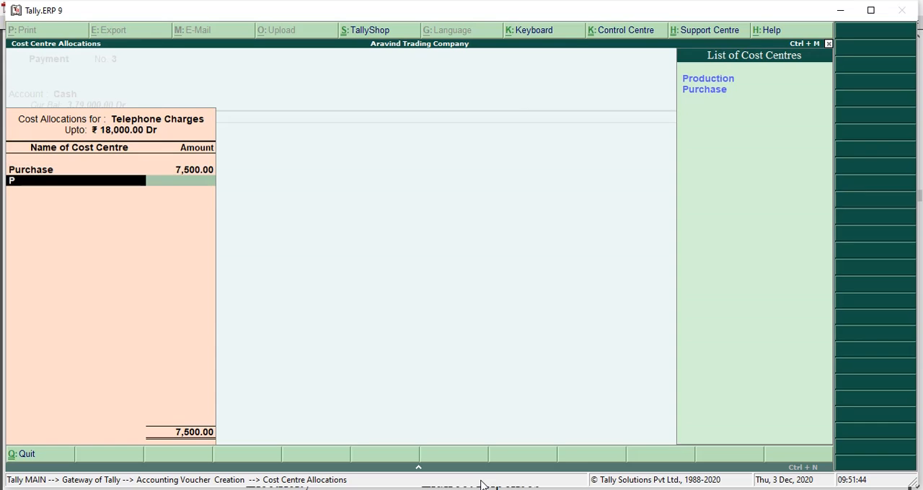
pyautogui.press('Down')
pyautogui.press('Up')
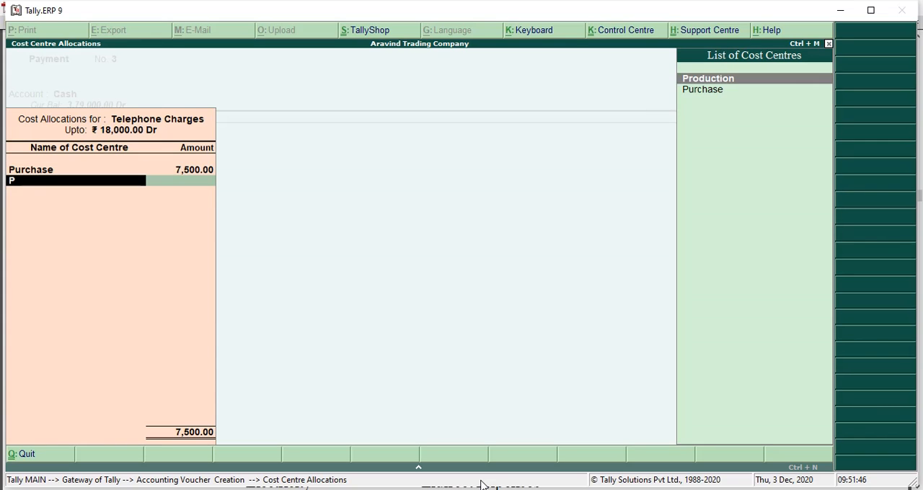
pyautogui.press('Return')
pyautogui.write('2500')
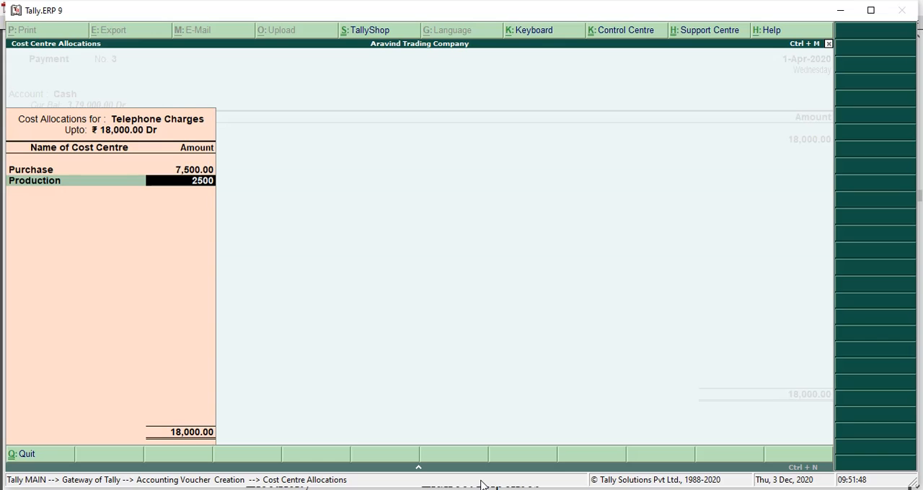
pyautogui.press('Return')
# Step: Allocate the remaining 8,000 of the Telephone Charges amount to the Sales cost centre
pyautogui.write('Sa')
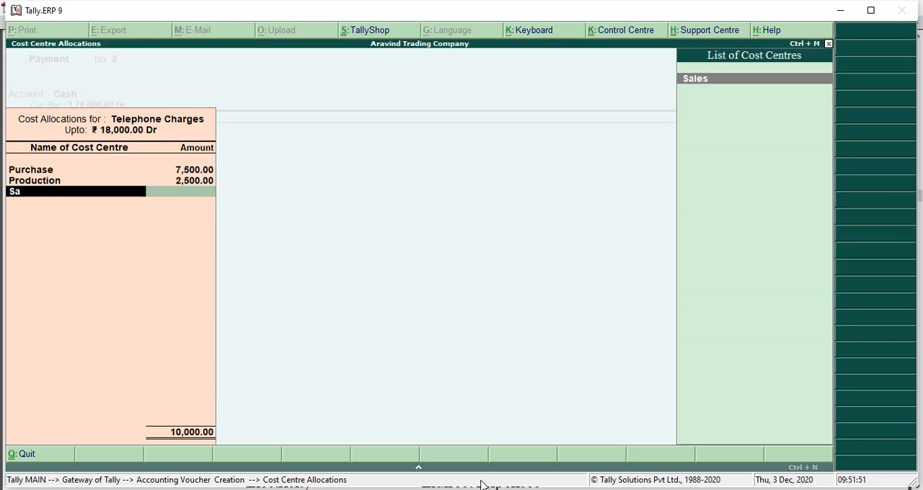
pyautogui.press('Return')
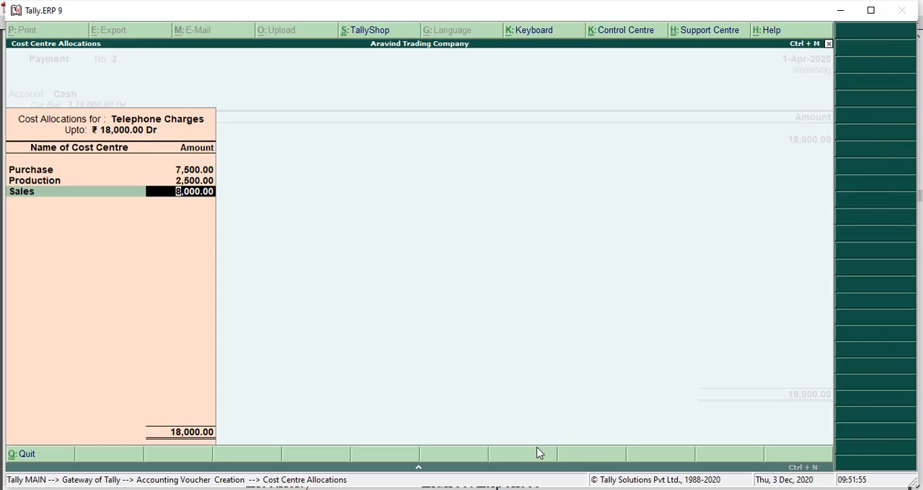
pyautogui.press('Return')
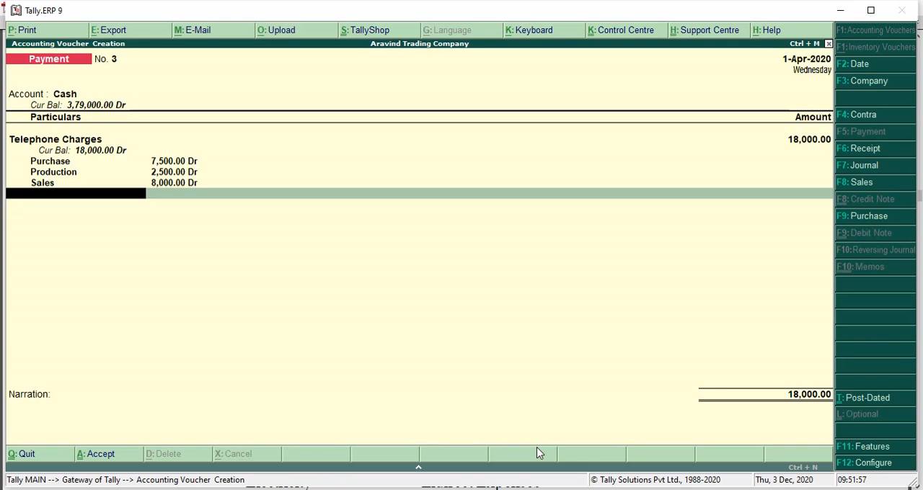
# Step: Save the telephone payment voucher without a narration and leave voucher entry for the Gateway of Tally
pyautogui.press('Return')
pyautogui.press('Return')
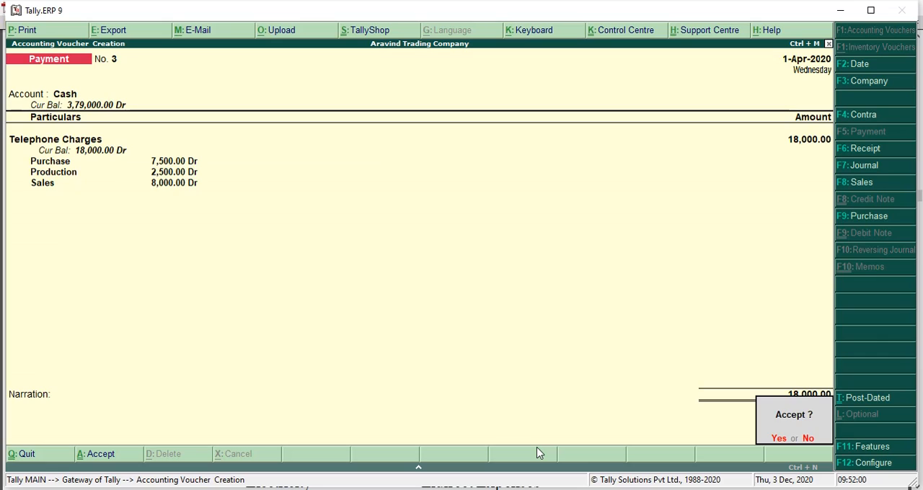
pyautogui.press('Return')
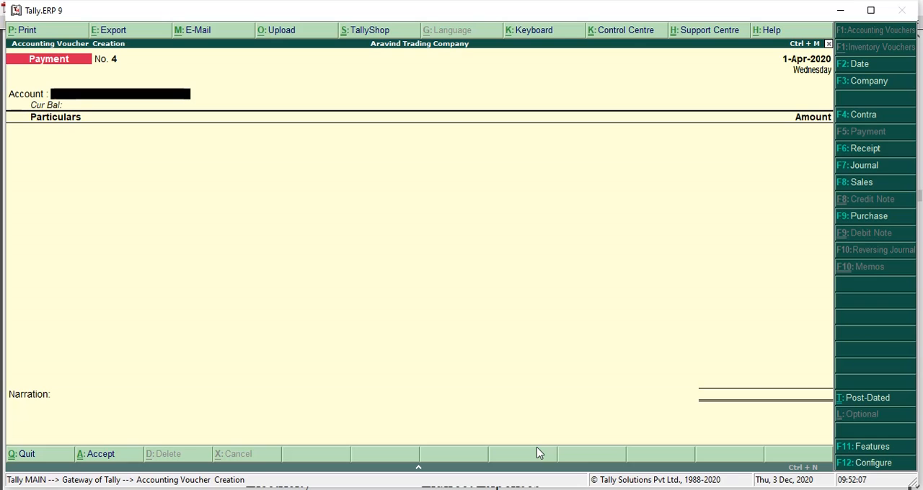
pyautogui.press('Escape')
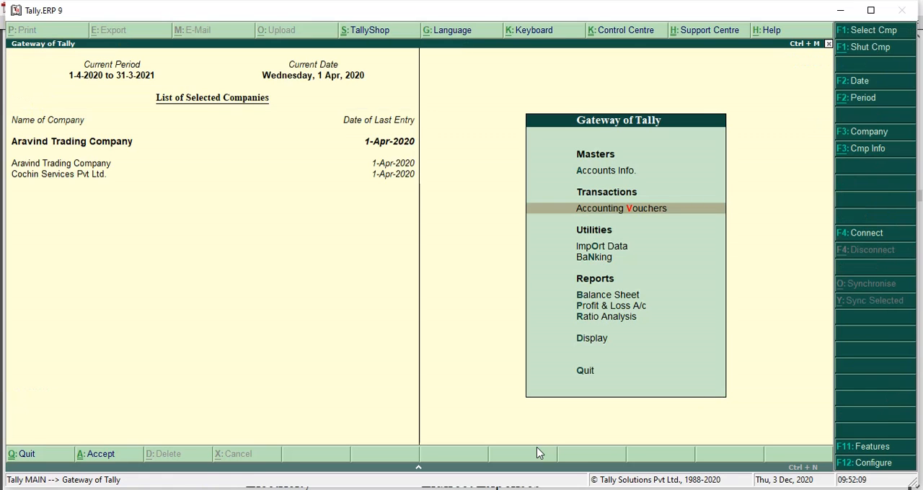
# Step: Switch to the PDF in Adobe Reader and review the answer steps from voucher entry through displaying the cost category summary
pyautogui.hotkey('alt', 'Tab')
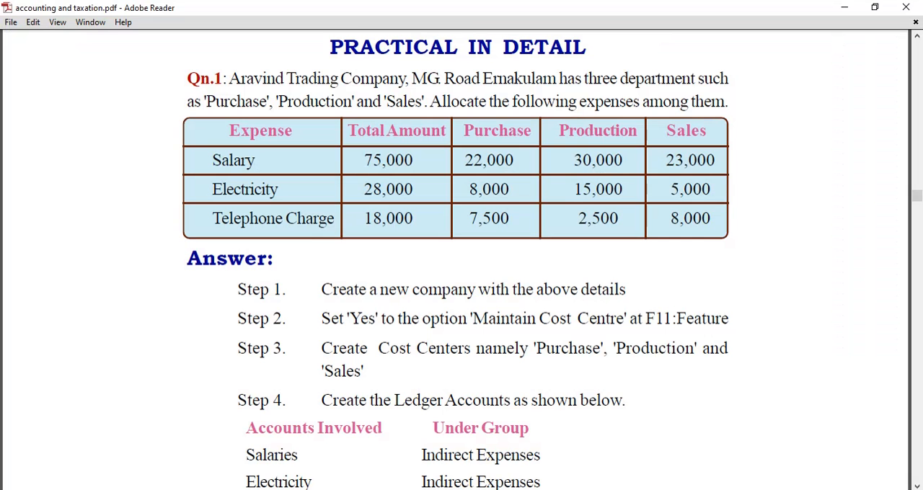
pyautogui.scroll(-3, 580, 425)
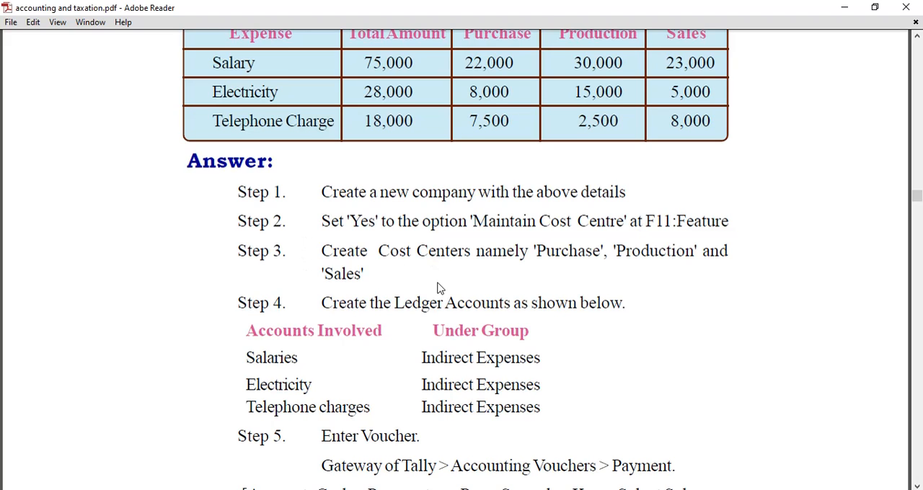
pyautogui.scroll(-2, 436, 290)
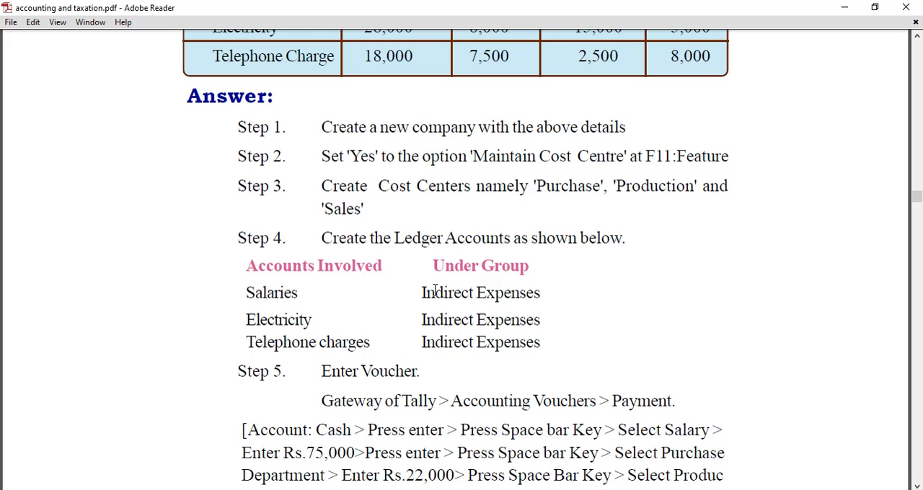
pyautogui.scroll(-2, 435, 290)
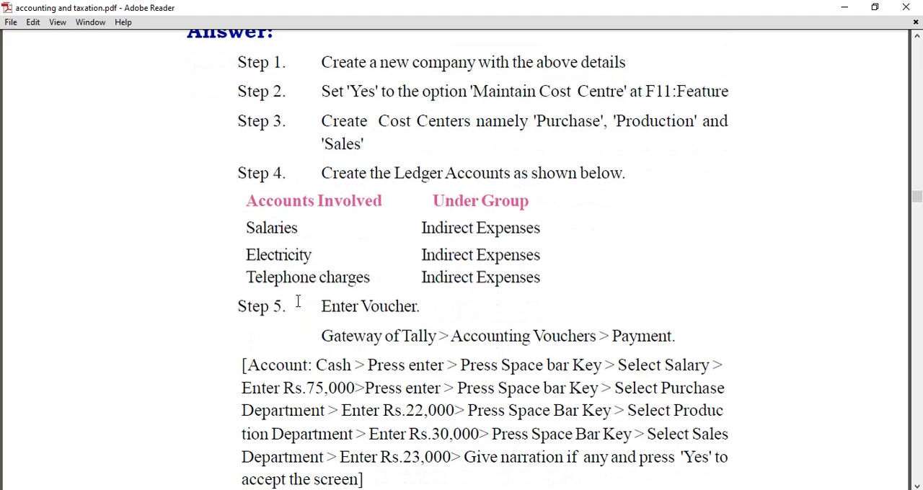
pyautogui.scroll(-2, 298, 301)
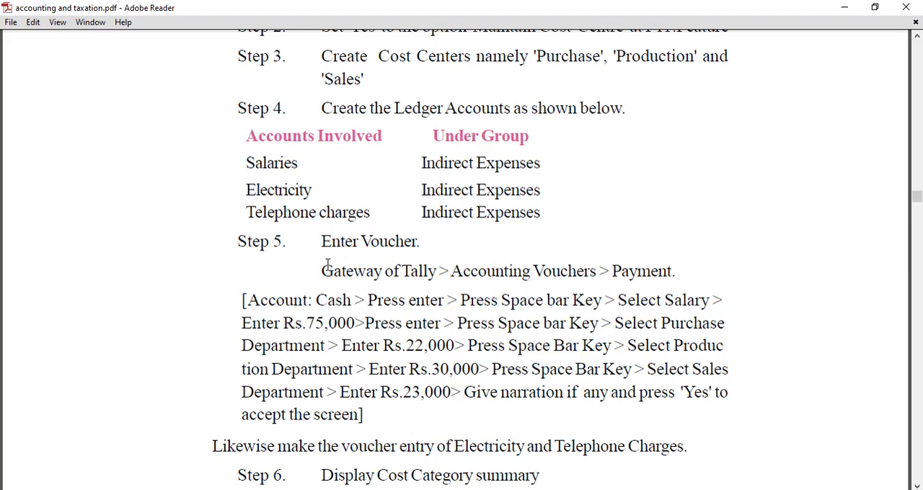
pyautogui.moveTo(315, 270); pyautogui.dragTo(649, 274)
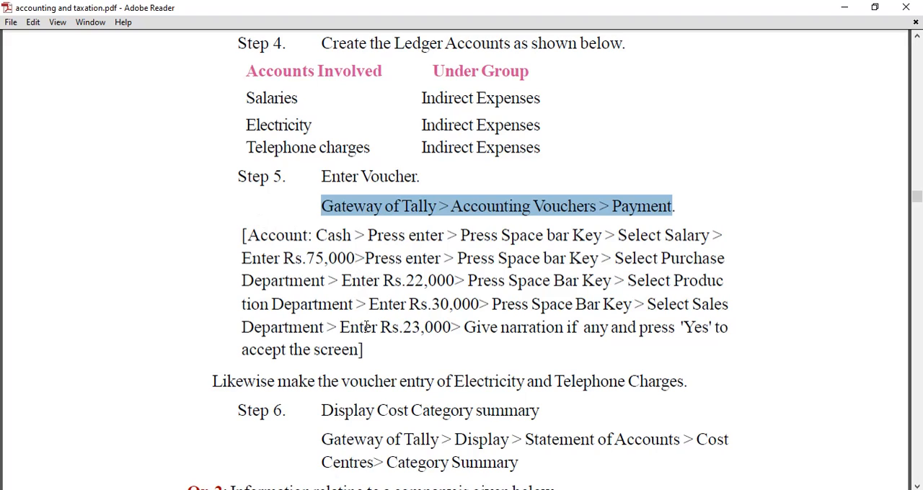
pyautogui.click(368, 358)
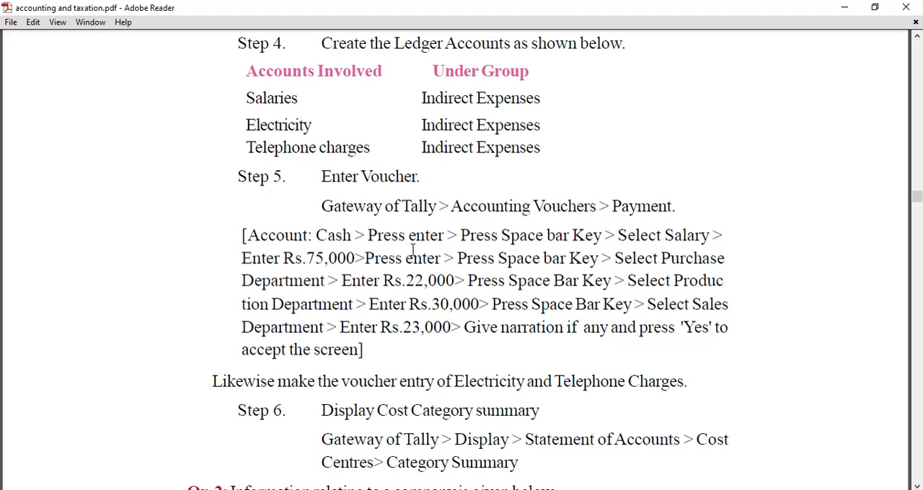
pyautogui.scroll(-2, 404, 253)
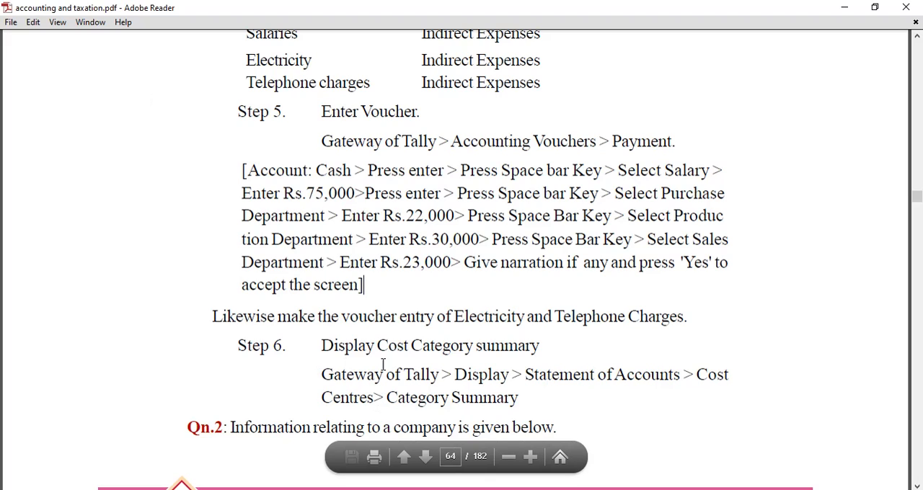
pyautogui.moveTo(321, 379); pyautogui.dragTo(443, 378)
pyautogui.doubleClick(469, 378)
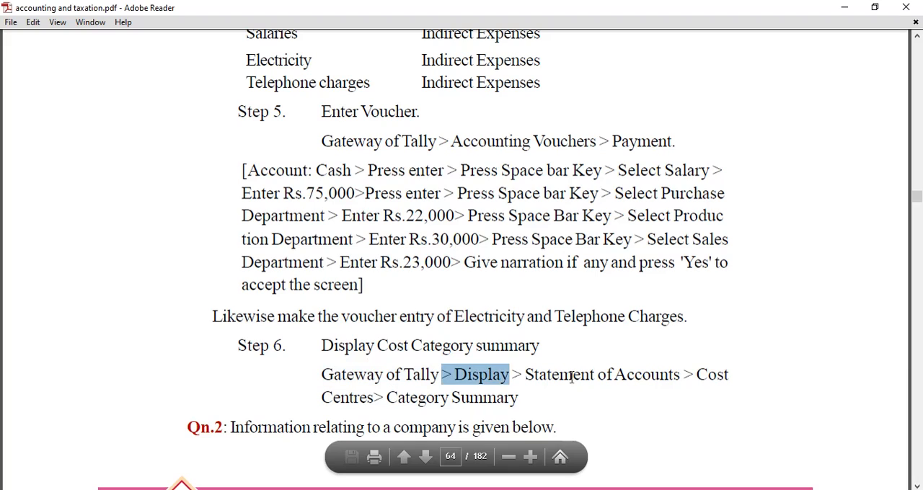
pyautogui.click(572, 378)
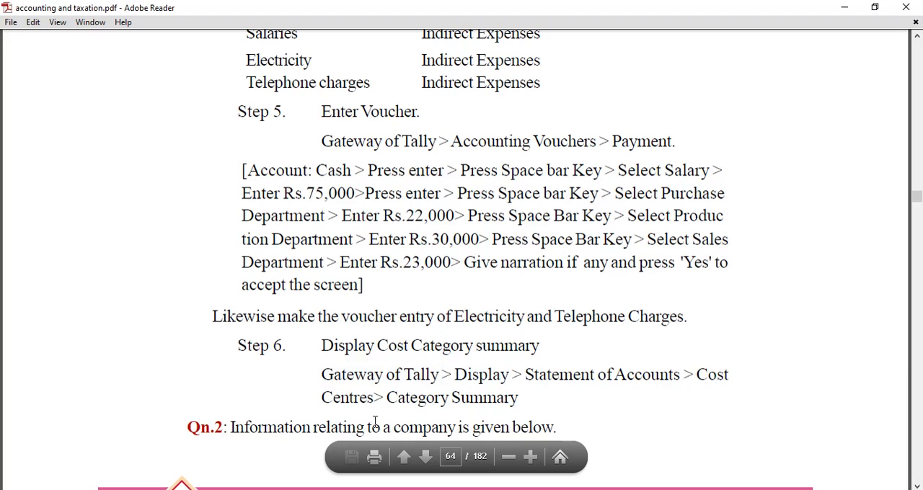
# Step: Switch back to Tally.ERP 9 and display the cost centres' Category Summary report for Aravind Trading Company
pyautogui.hotkey('alt', 'Tab')
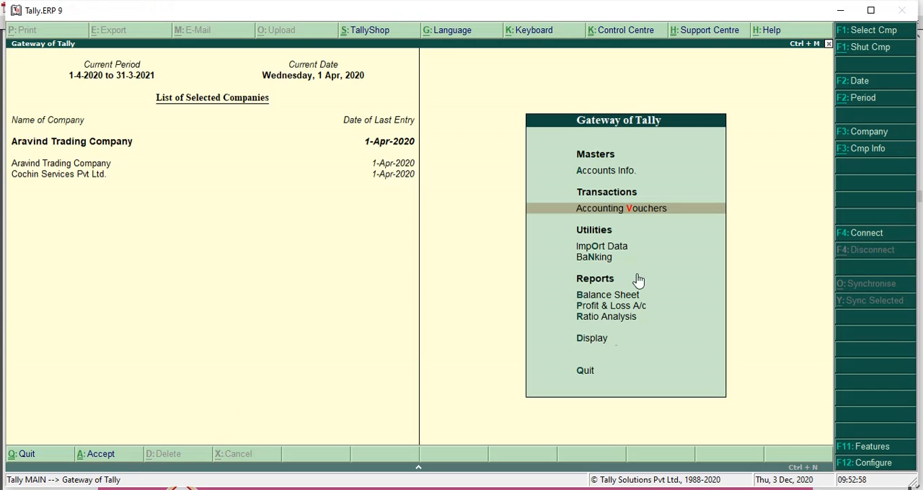
pyautogui.click(600, 342)
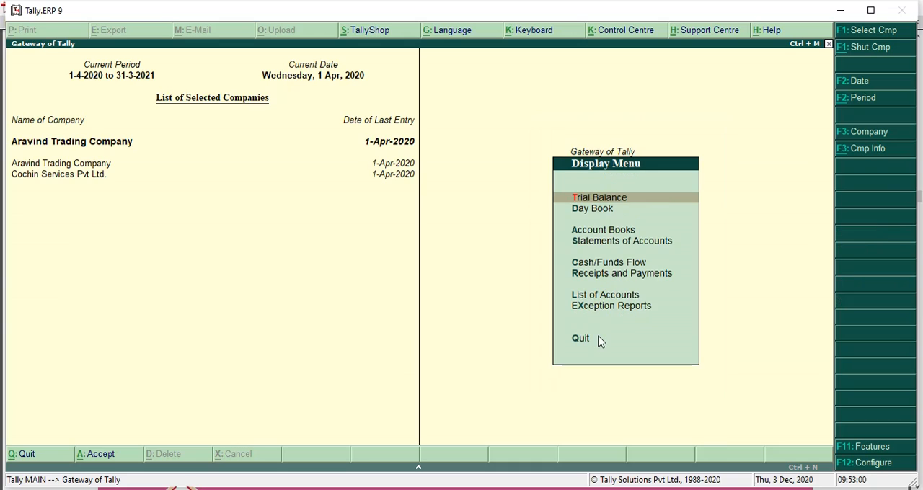
pyautogui.click(606, 242)
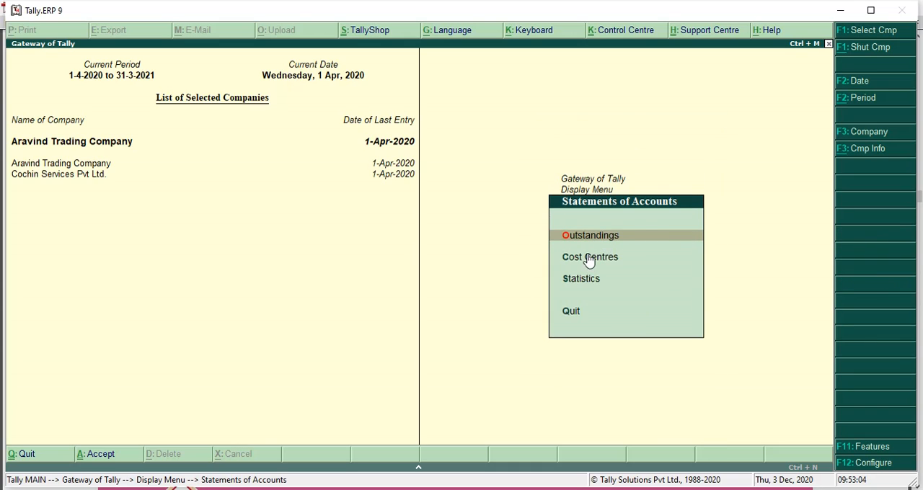
pyautogui.click(590, 258)
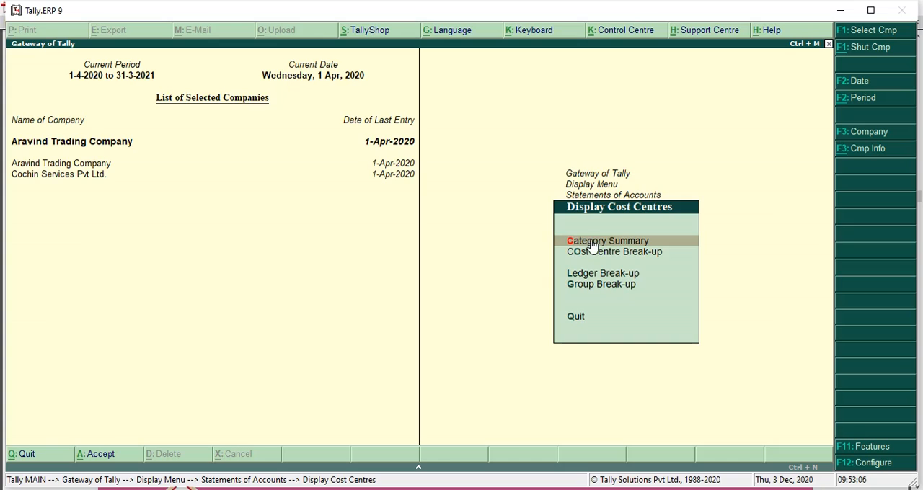
pyautogui.click(592, 244)
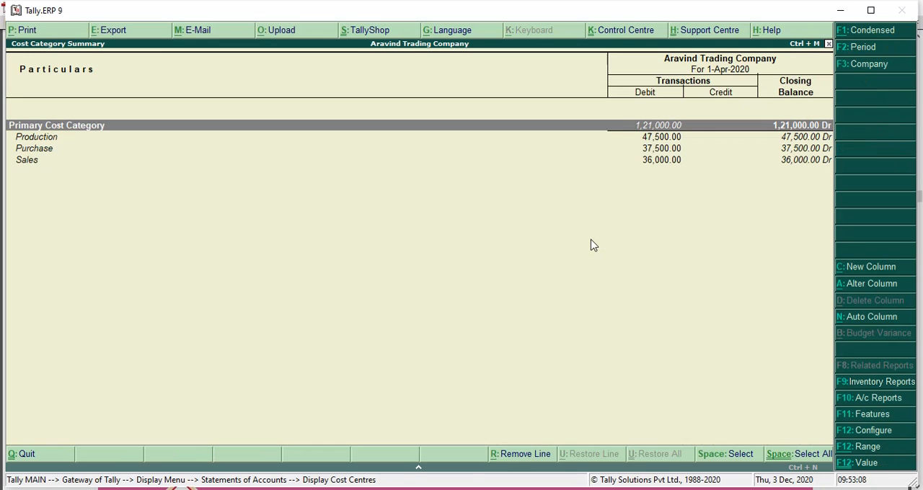